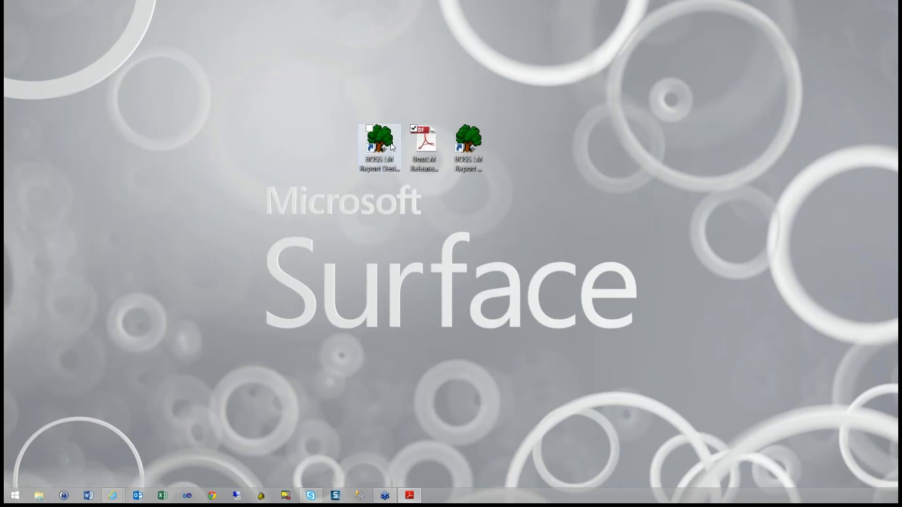
left_click(380, 149)
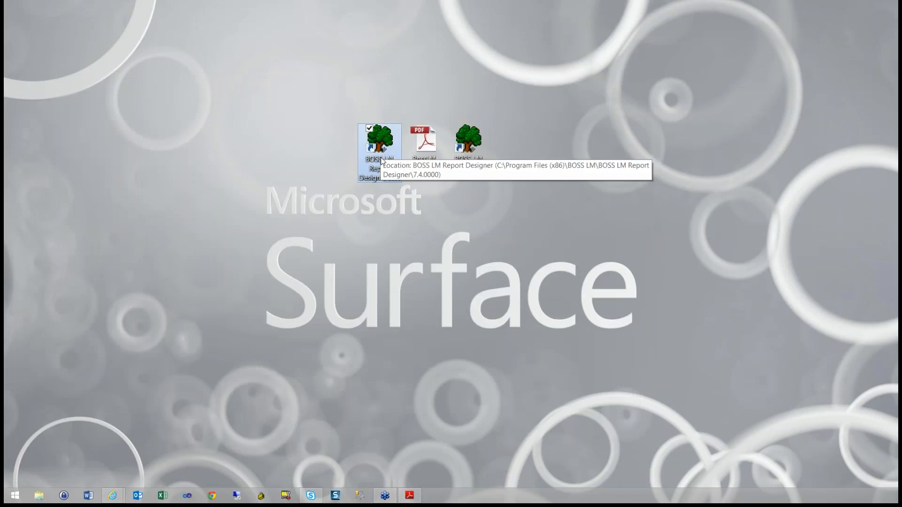
double_click(380, 158)
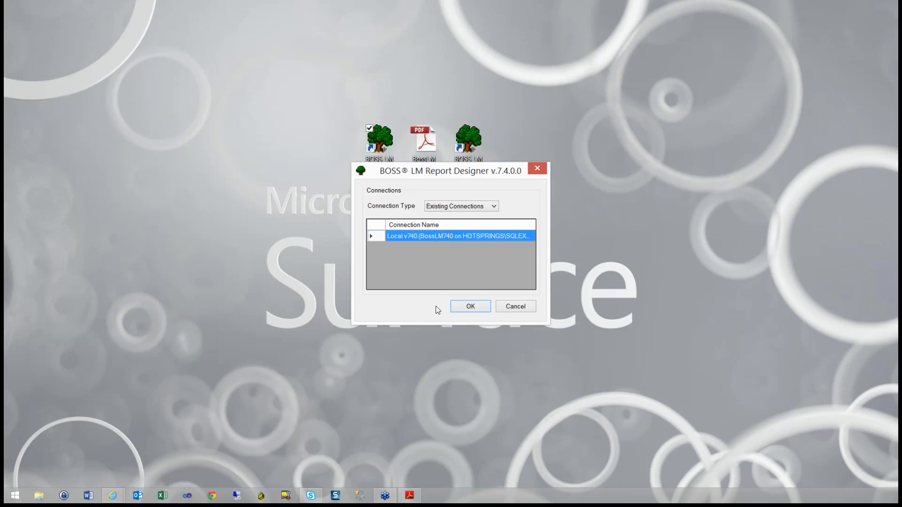
left_click(461, 306)
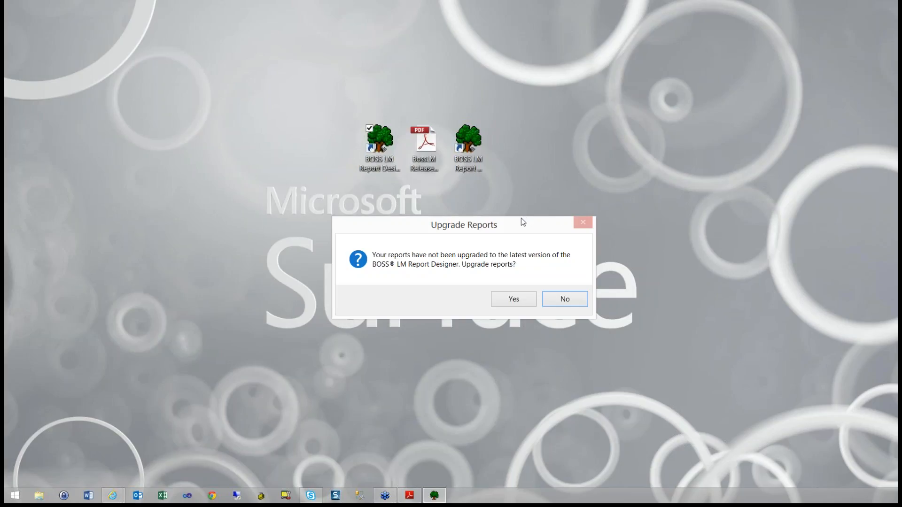
left_click(582, 301)
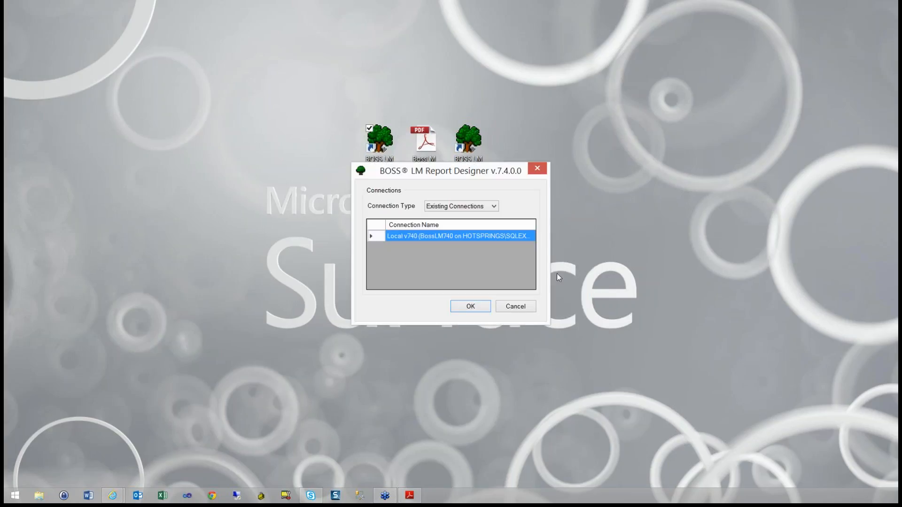
left_click(515, 308)
Launch the other BOSS LM Report Designer shortcut on the desktop, connect with the existing connection, and reposition its window
left_click(466, 158)
double_click(465, 158)
left_click(472, 307)
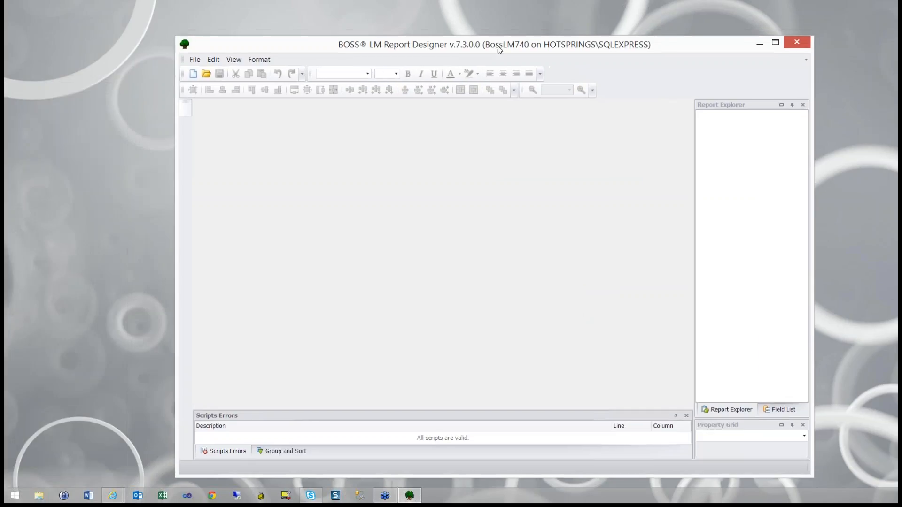
left_click_drag(499, 49, 464, 28)
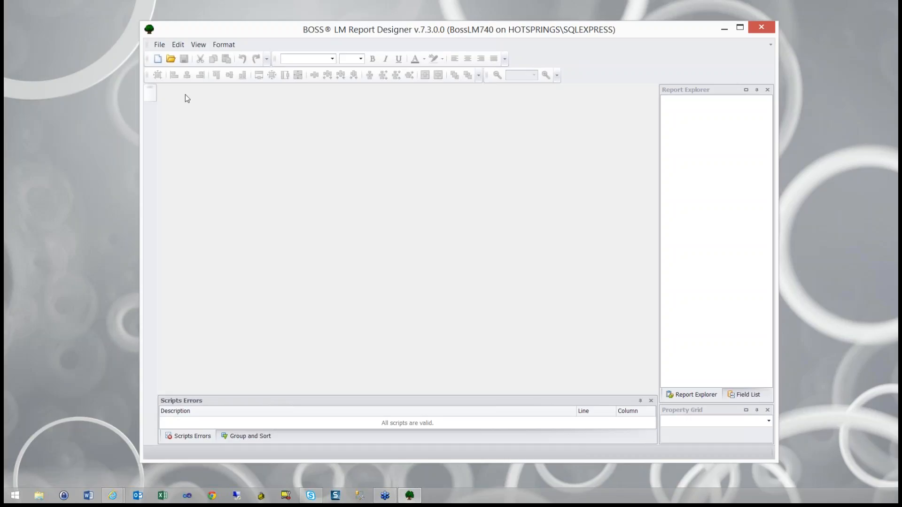
Start a new report named Demo Contract and set its type to Contract
left_click(162, 46)
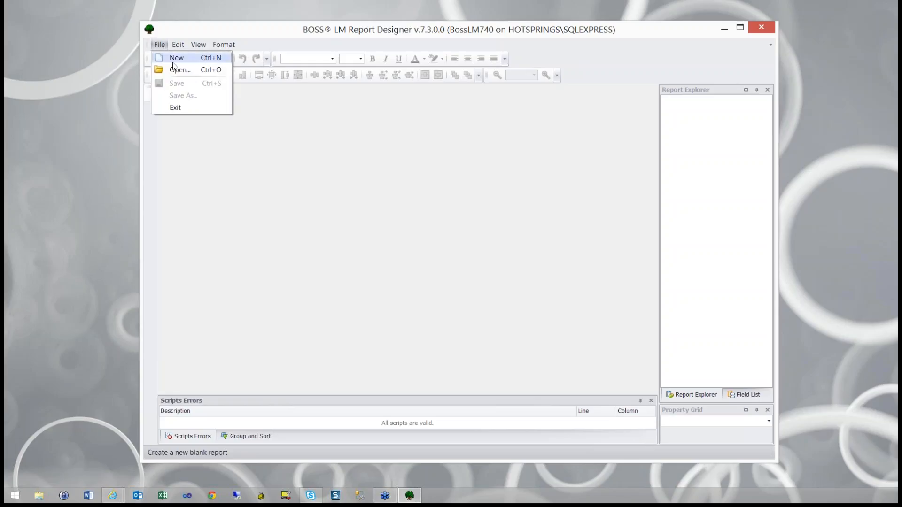
left_click(174, 60)
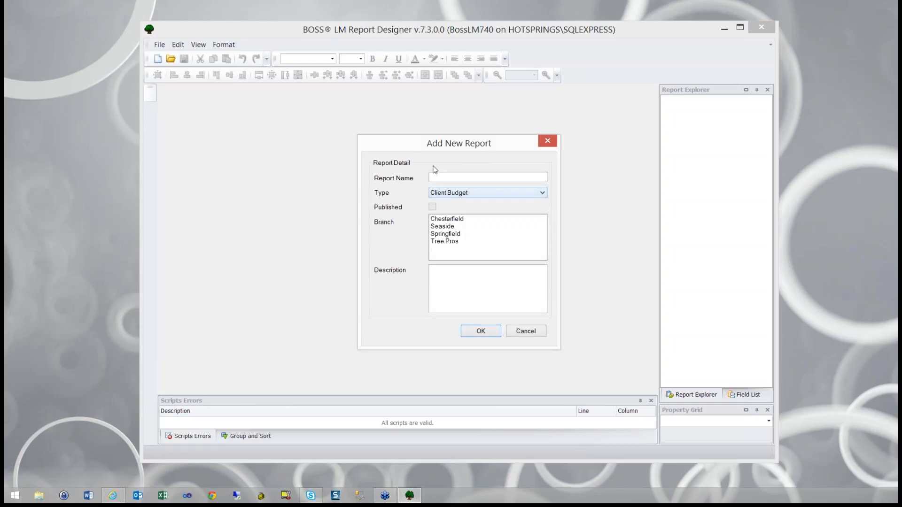
left_click(445, 176)
type("Demo Contract")
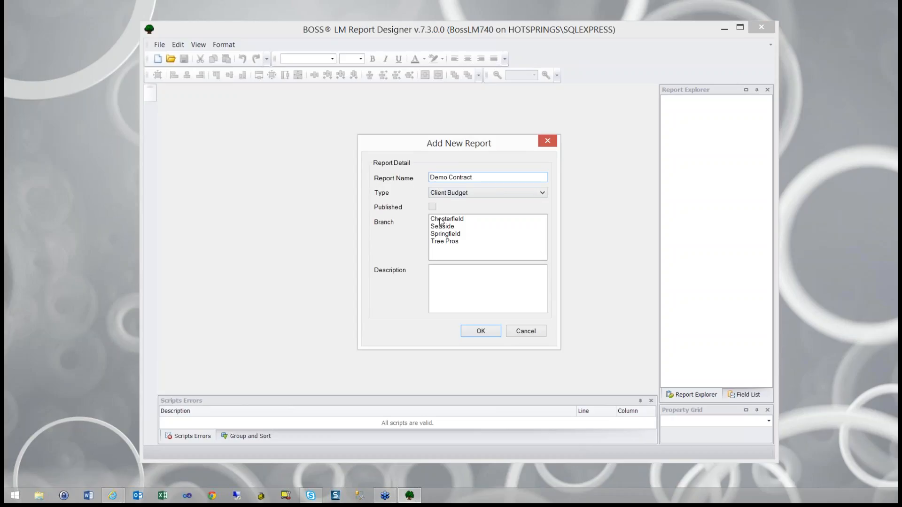
left_click(440, 193)
left_click(446, 210)
left_click(458, 193)
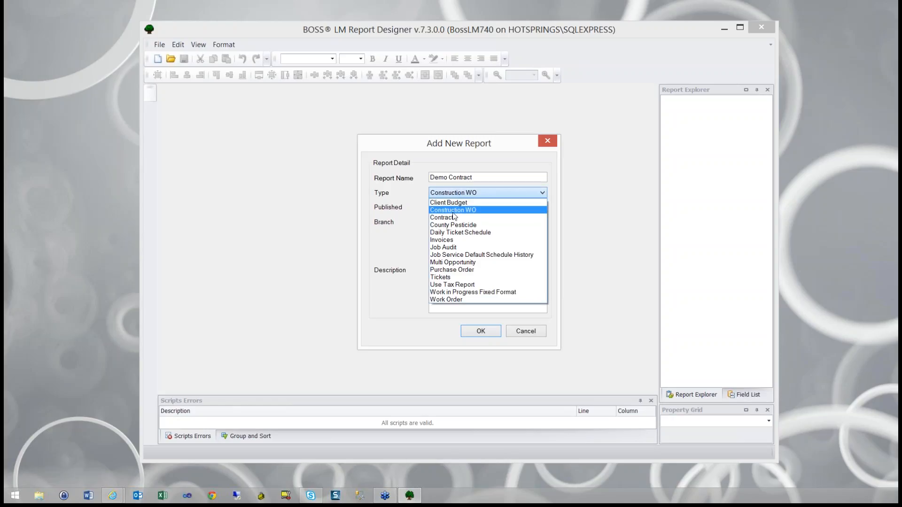
left_click(452, 218)
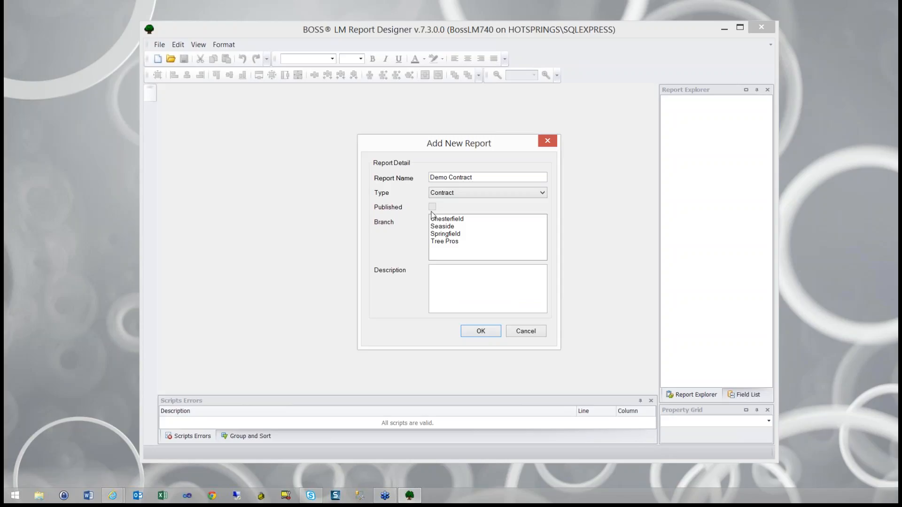
Assign the new report to the Chesterfield, Seaside, Springfield and Tree Pros branches and create it
left_click(455, 222)
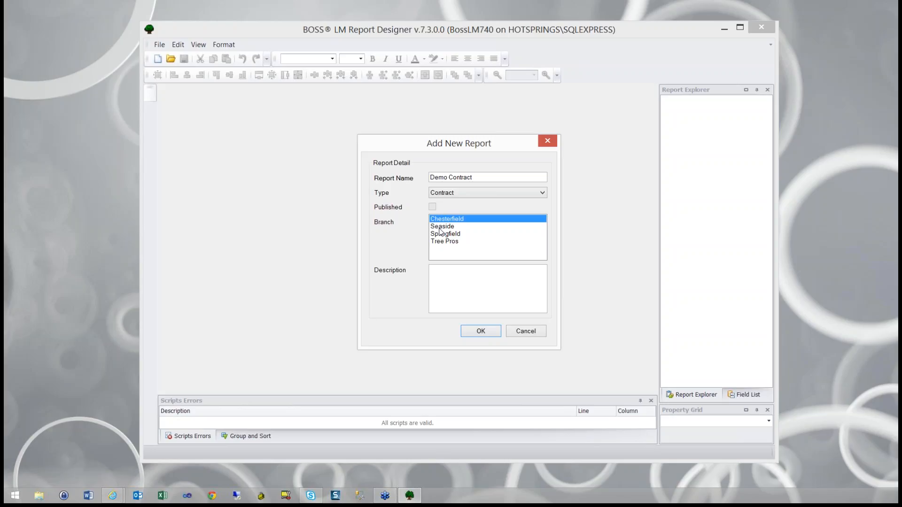
left_click(454, 252)
left_click(454, 243)
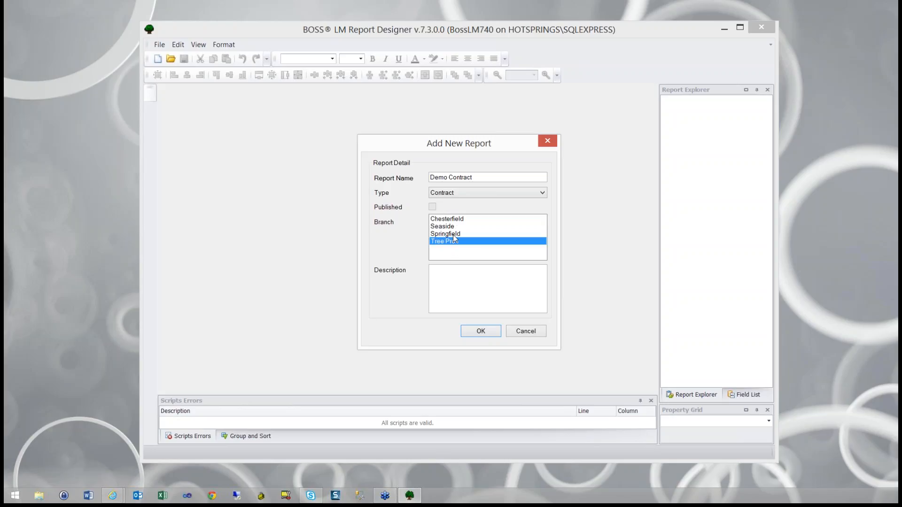
left_click(453, 232)
left_click(453, 227)
left_click(454, 219)
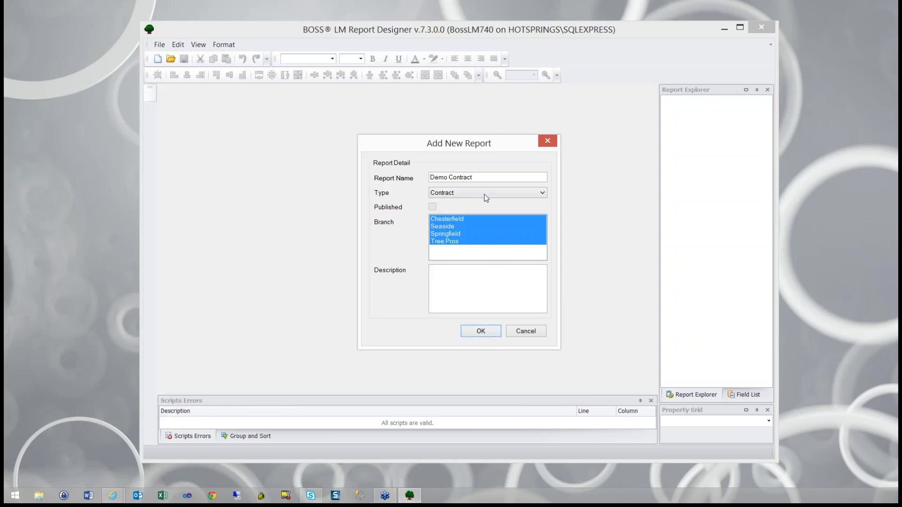
left_click(483, 333)
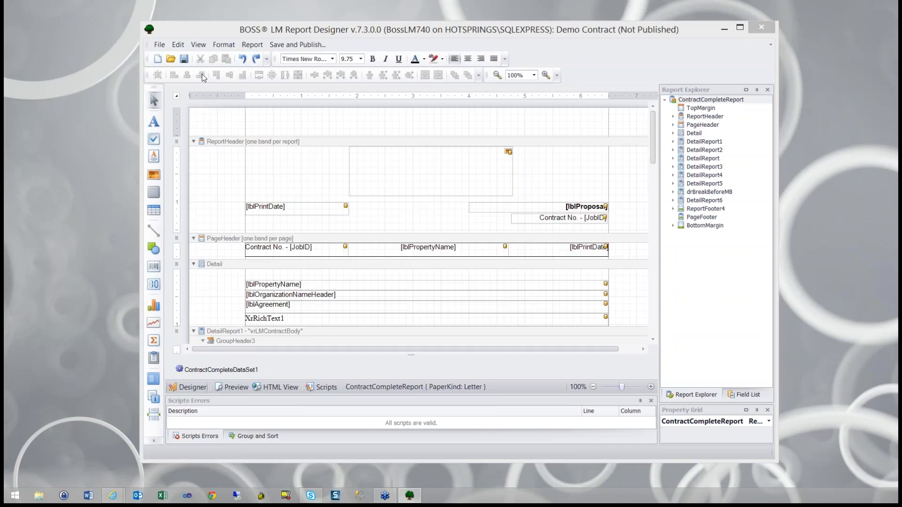
Find the existing reports of type Contract and open the unpublished Sample Contract report
left_click(171, 59)
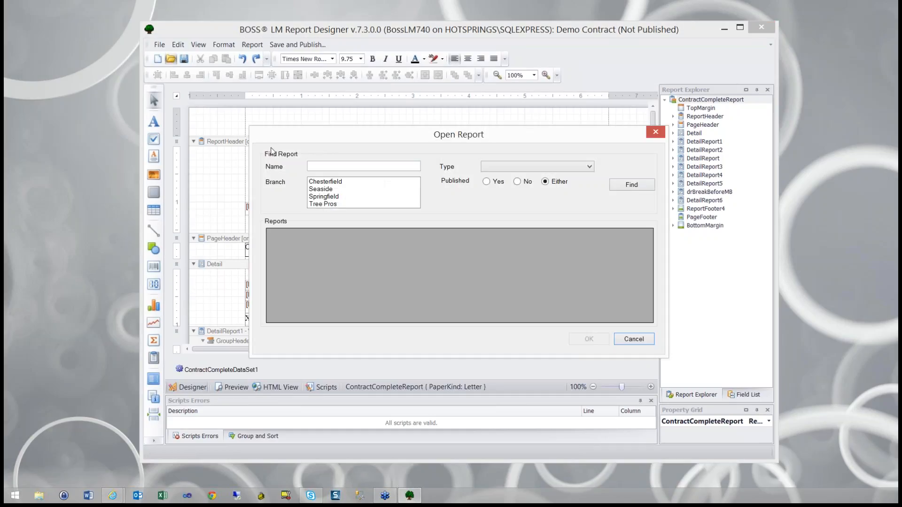
left_click(499, 170)
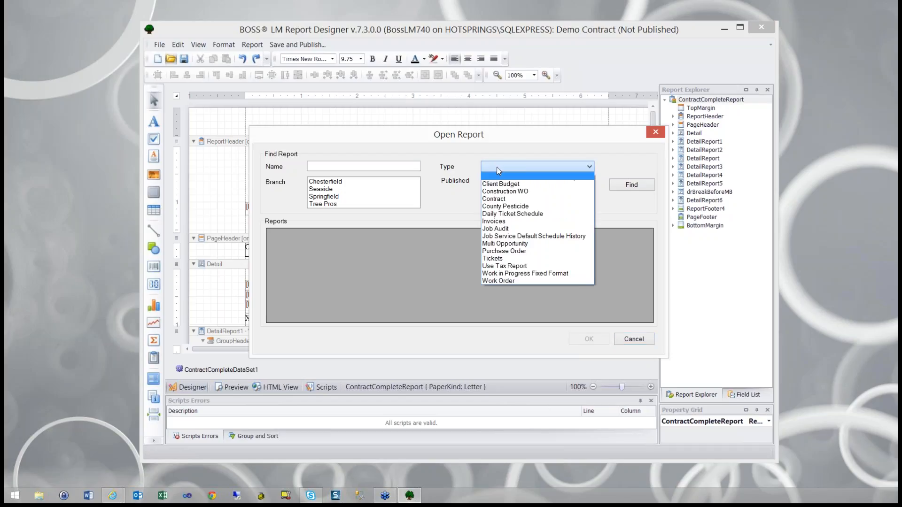
left_click(500, 193)
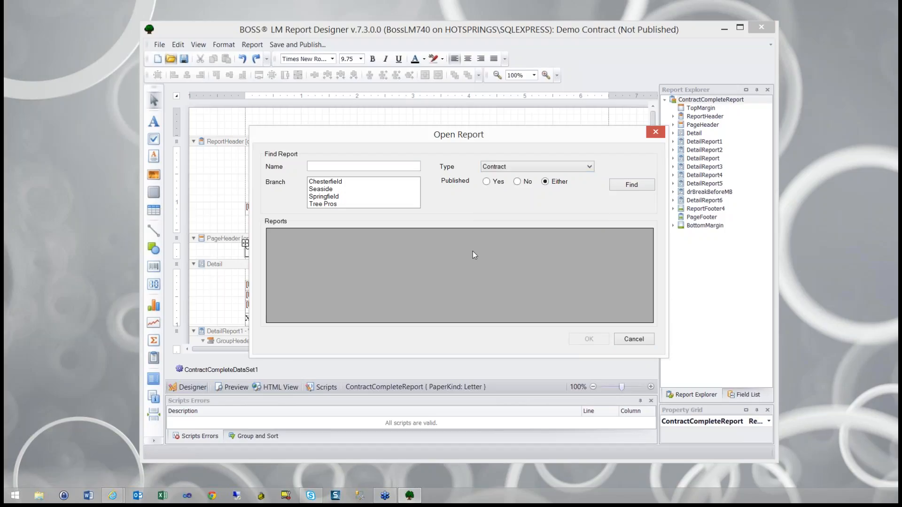
left_click(637, 186)
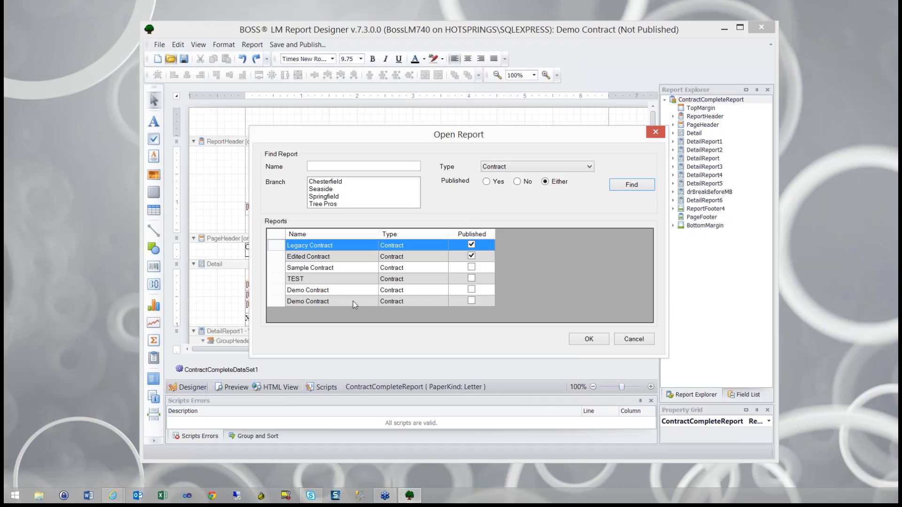
left_click(330, 269)
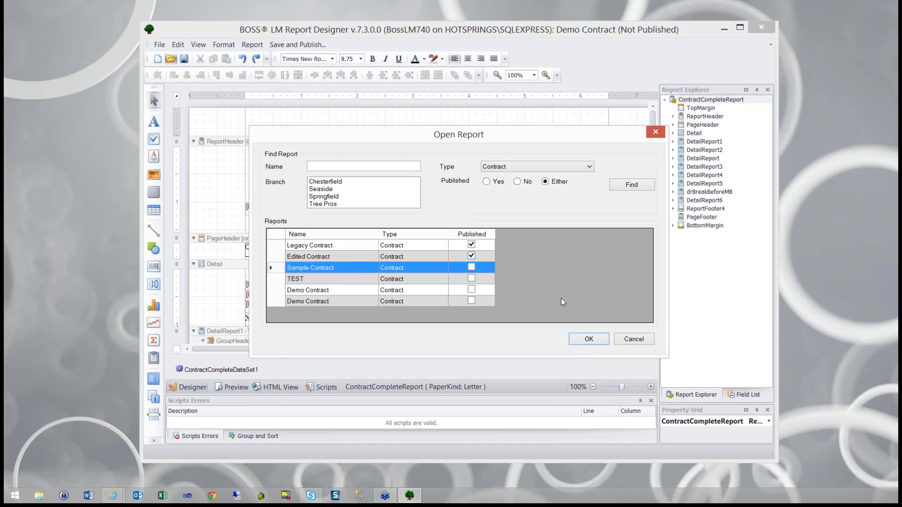
left_click(602, 340)
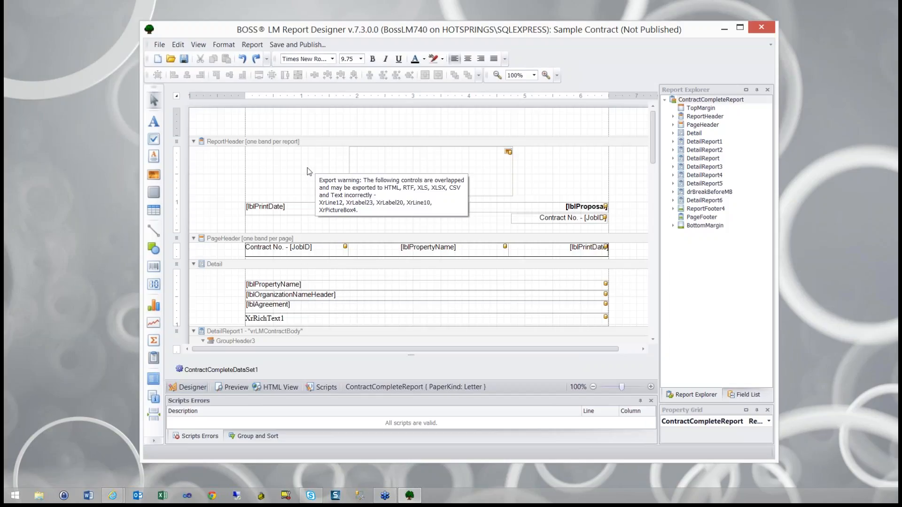
Review the details for saving Sample Contract as a new report, and close them without saving a copy
left_click(160, 45)
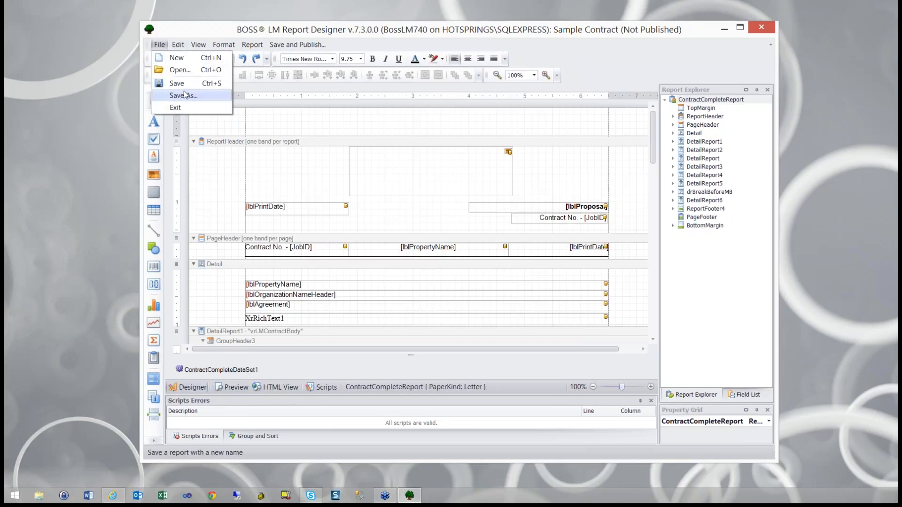
left_click(184, 94)
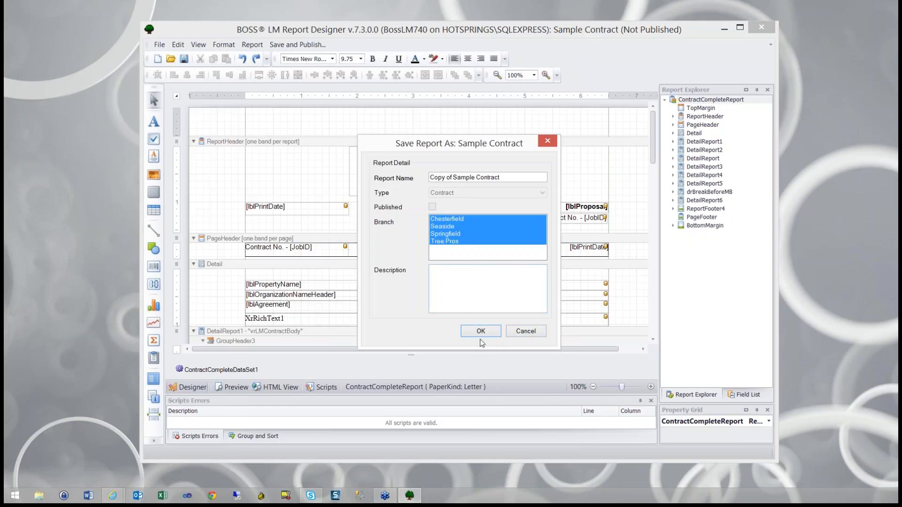
left_click(526, 333)
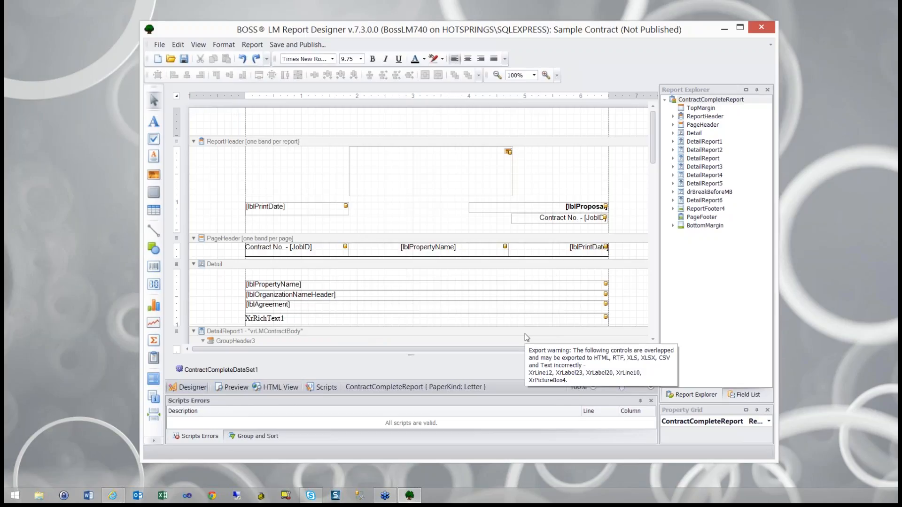
left_click(487, 250)
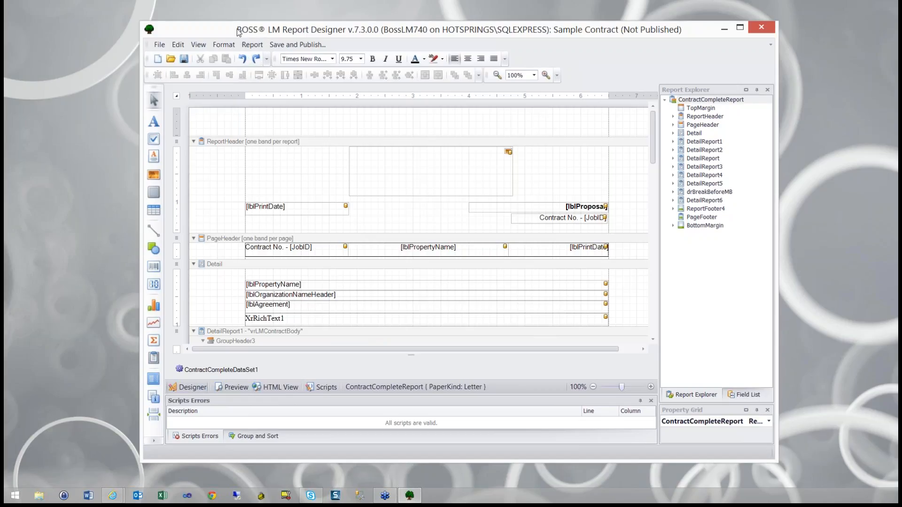
left_click(162, 46)
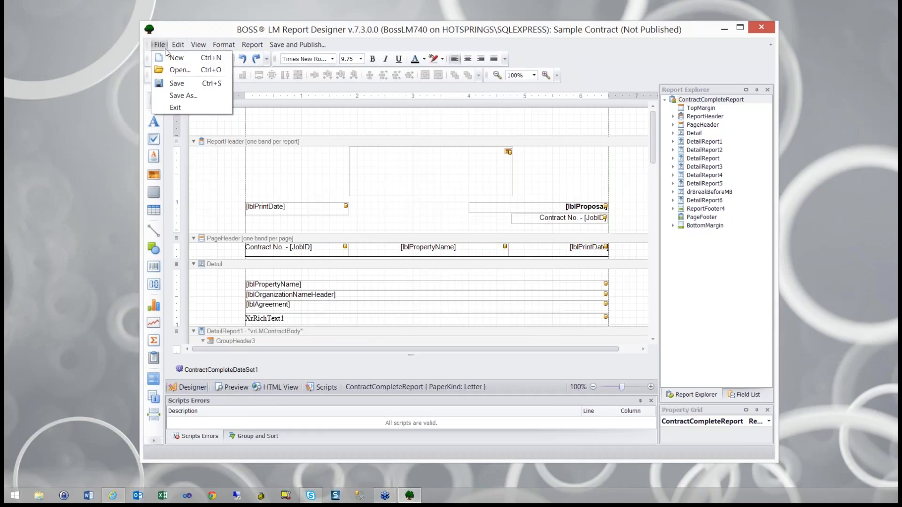
left_click(161, 47)
left_click(162, 46)
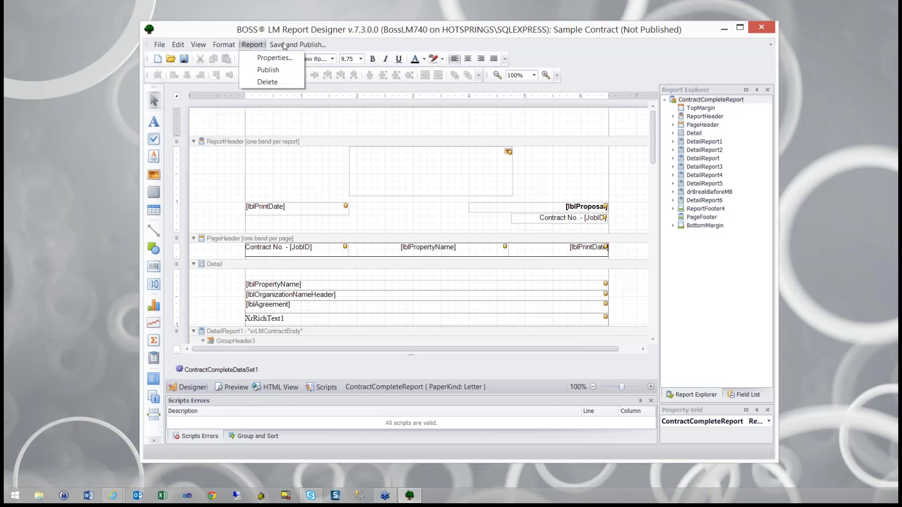
View the Sample Contract report's properties and close them without changes
left_click(248, 46)
left_click(270, 57)
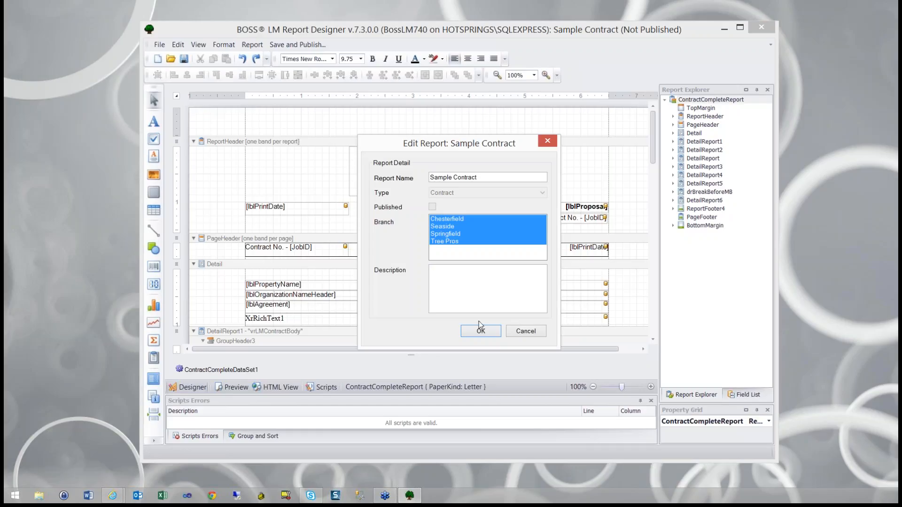
left_click(522, 330)
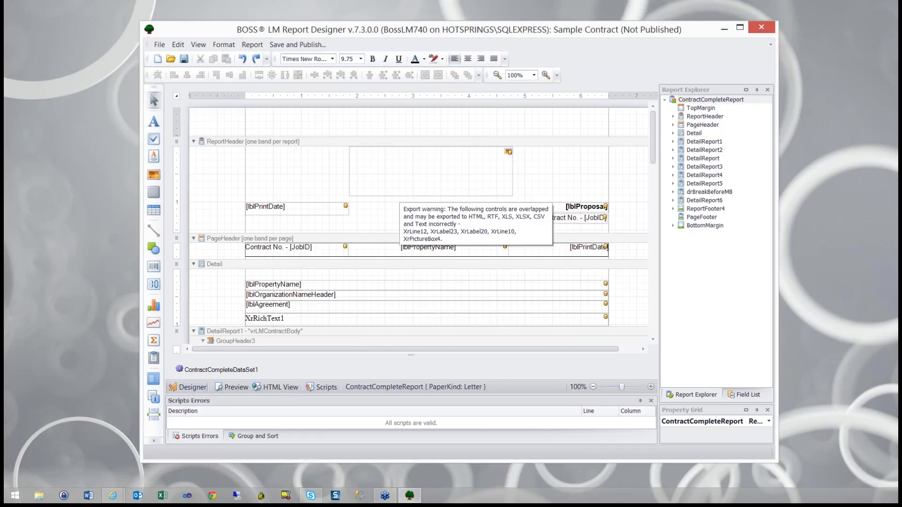
Bring up the publish confirmation for the Sample Contract report and cancel it
left_click(252, 44)
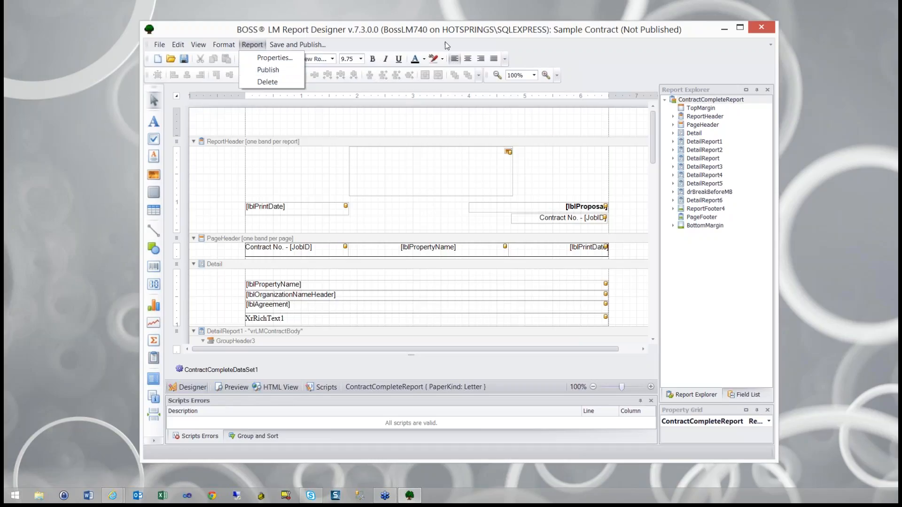
left_click(268, 69)
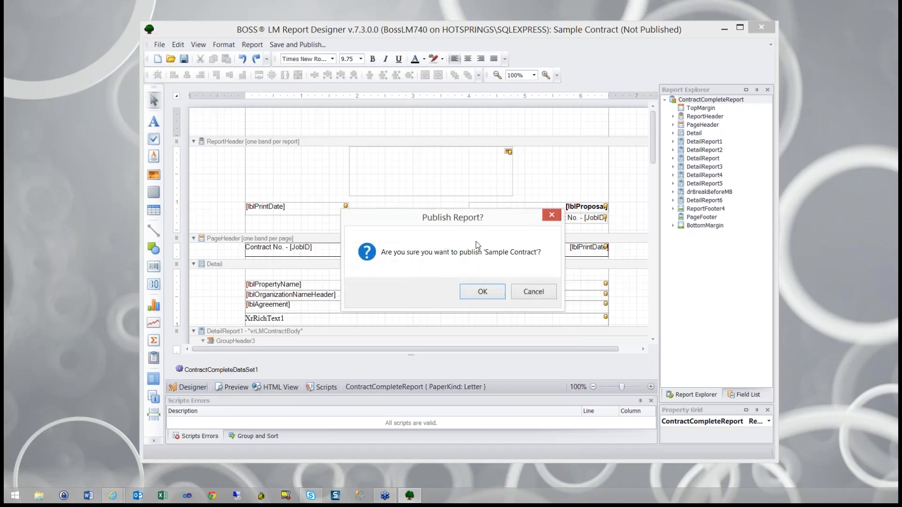
left_click(533, 292)
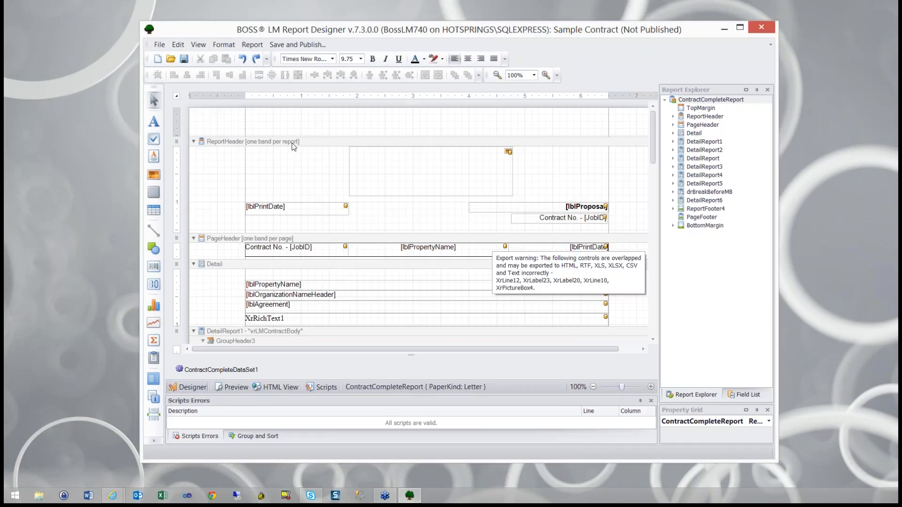
Select the TopMargin band in the report and enlarge the property grid to show its appearance settings
left_click(252, 44)
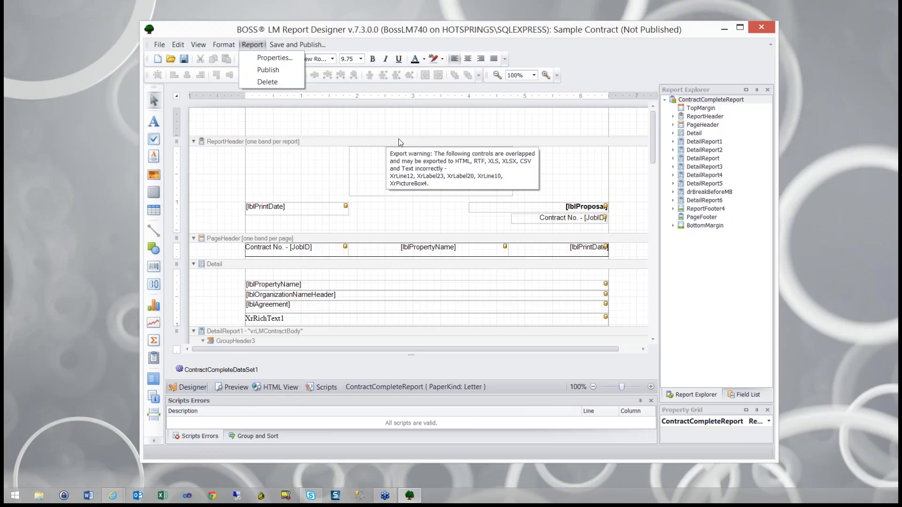
left_click(335, 127)
left_click(335, 127)
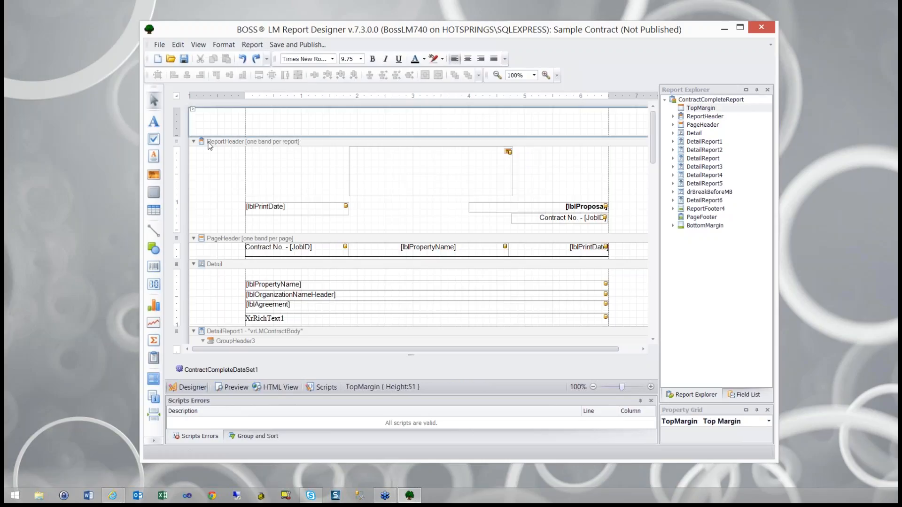
left_click(154, 123)
left_click_drag(710, 246, 710, 244)
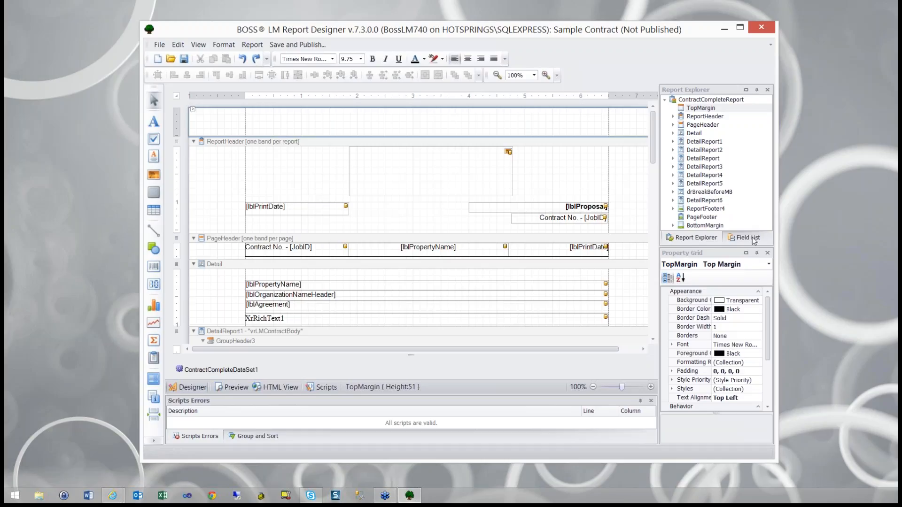
Browse the vrLMContractHeader fields in the field list and review the expression behind lblAgreement, closing it without changes
left_click(750, 237)
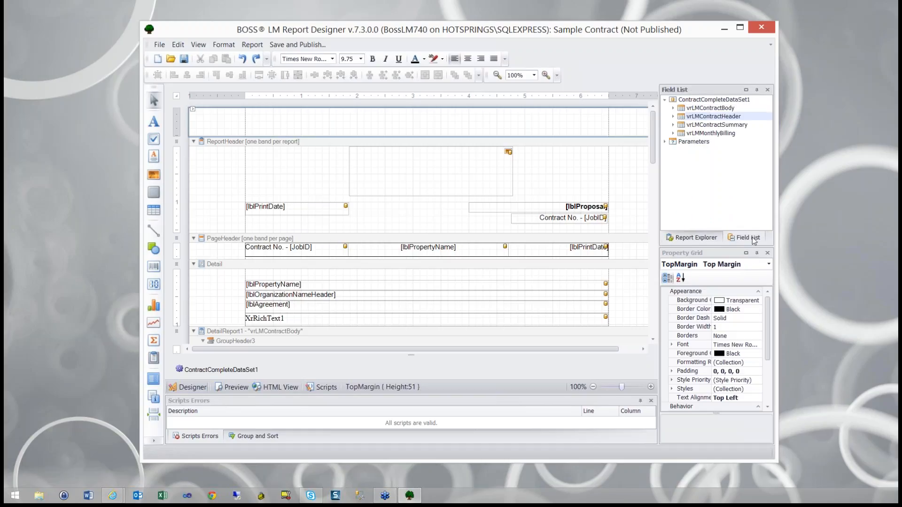
left_click(673, 117)
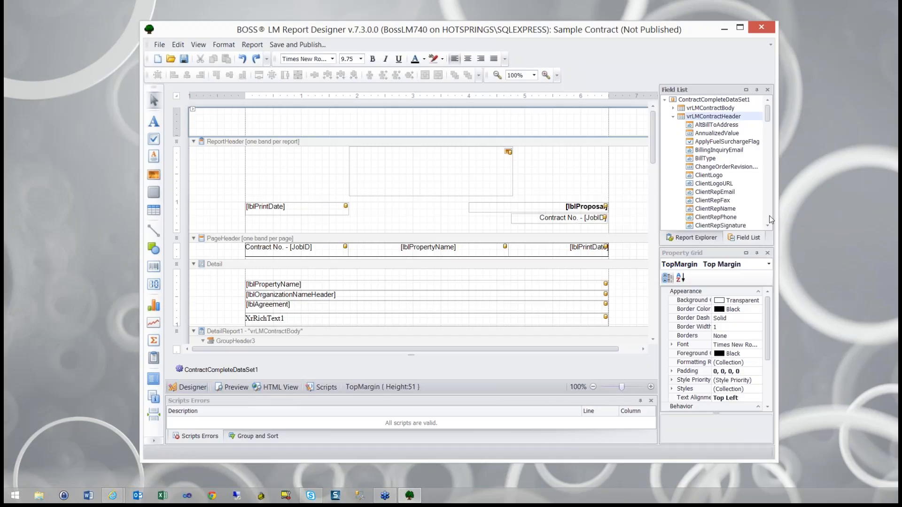
scroll(771, 219, "down", 6)
scroll(771, 219, "down", 5)
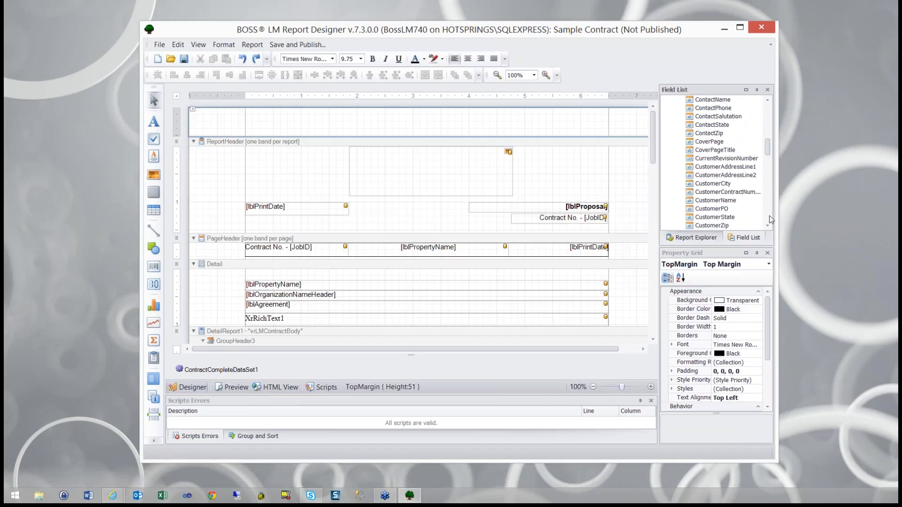
scroll(771, 219, "down", 5)
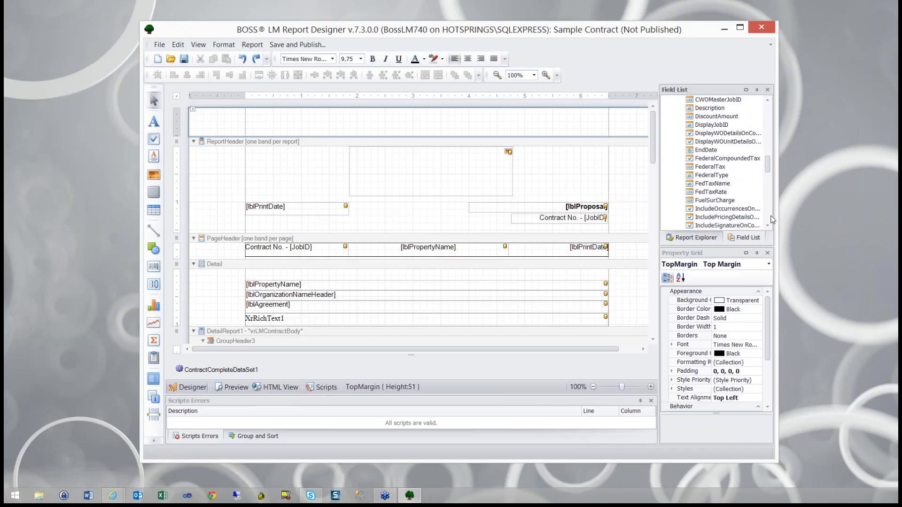
scroll(771, 219, "down", 5)
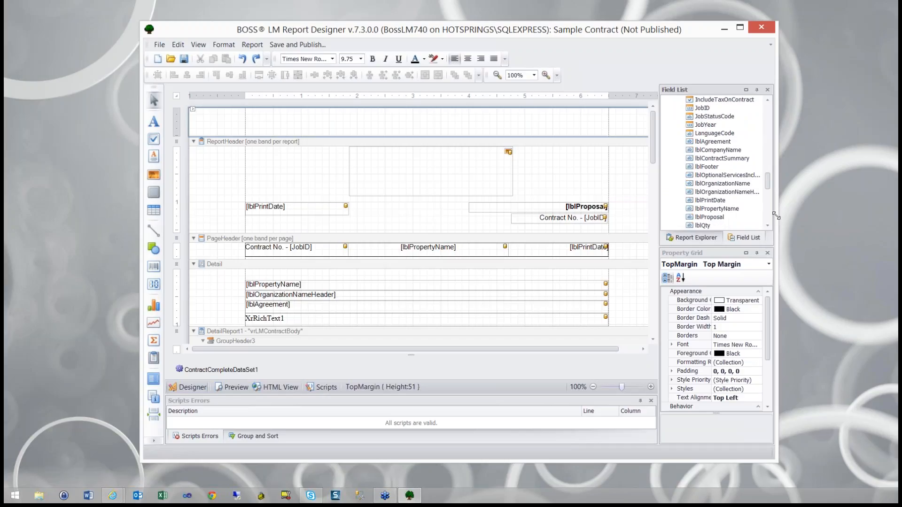
right_click(704, 144)
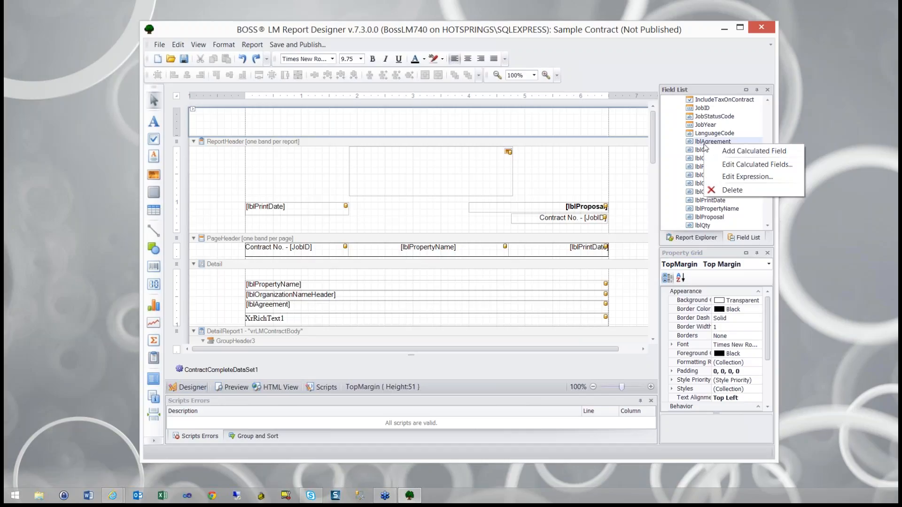
left_click(724, 177)
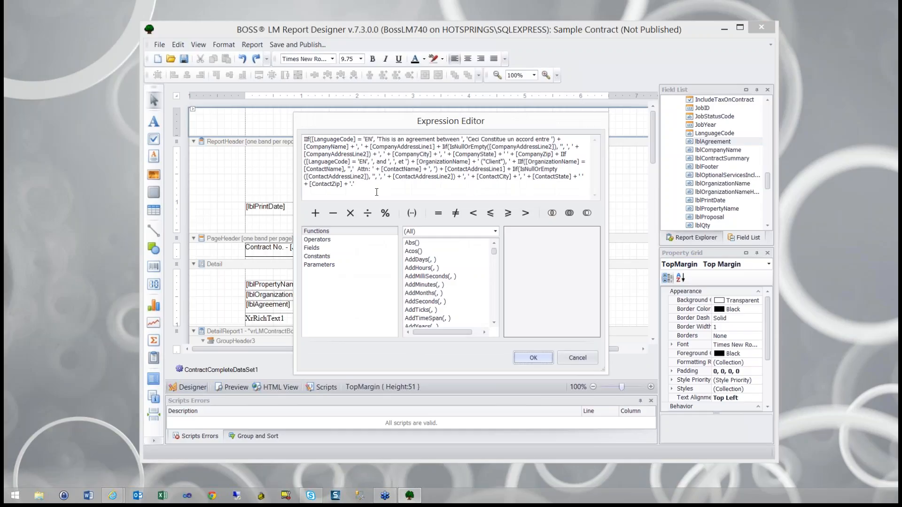
left_click(587, 359)
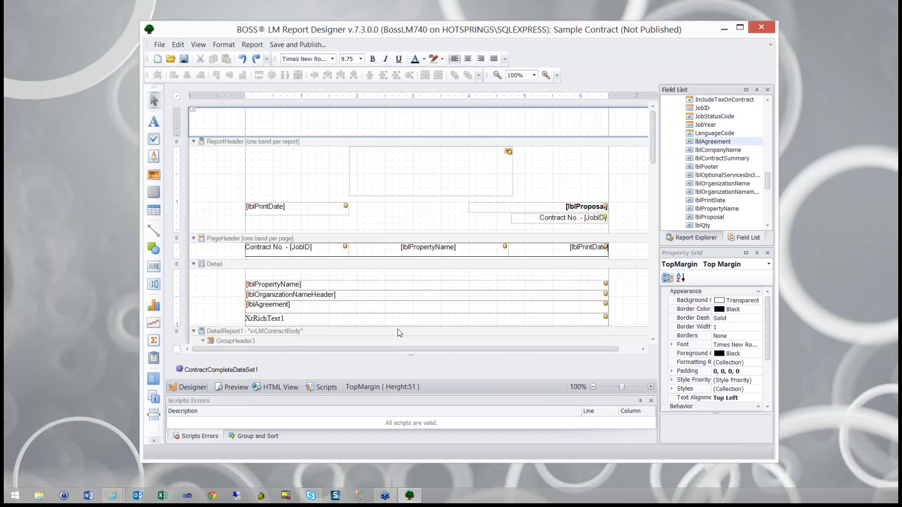
Select the lblPropertyName label in the Detail band and examine its appearance, behavior and data properties
left_click(375, 290)
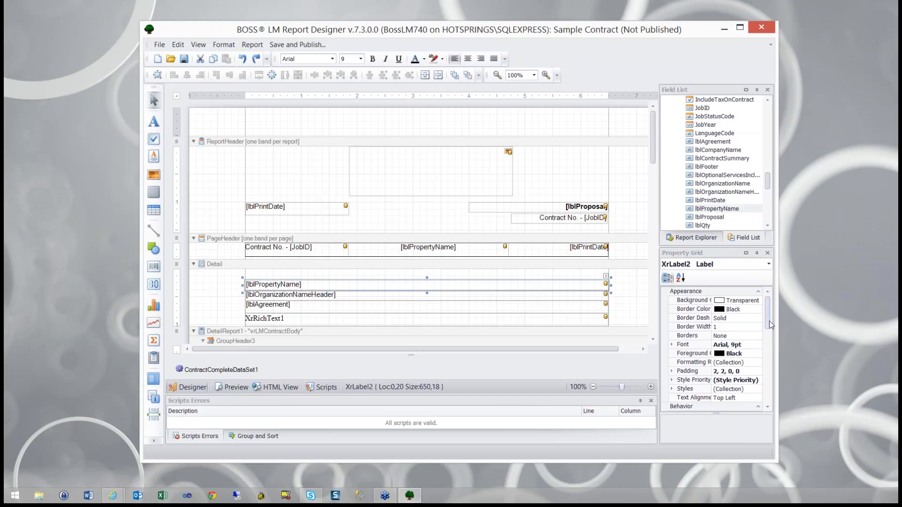
left_click_drag(770, 327, 770, 337)
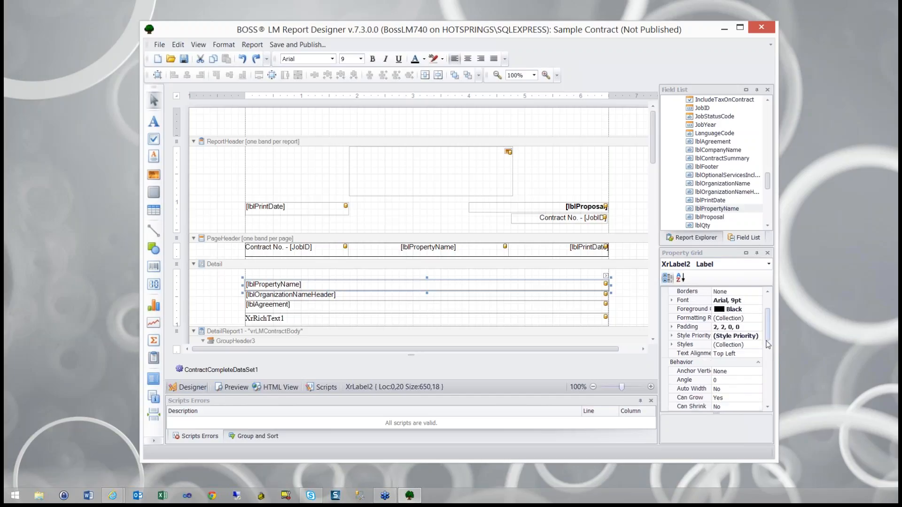
left_click(768, 396)
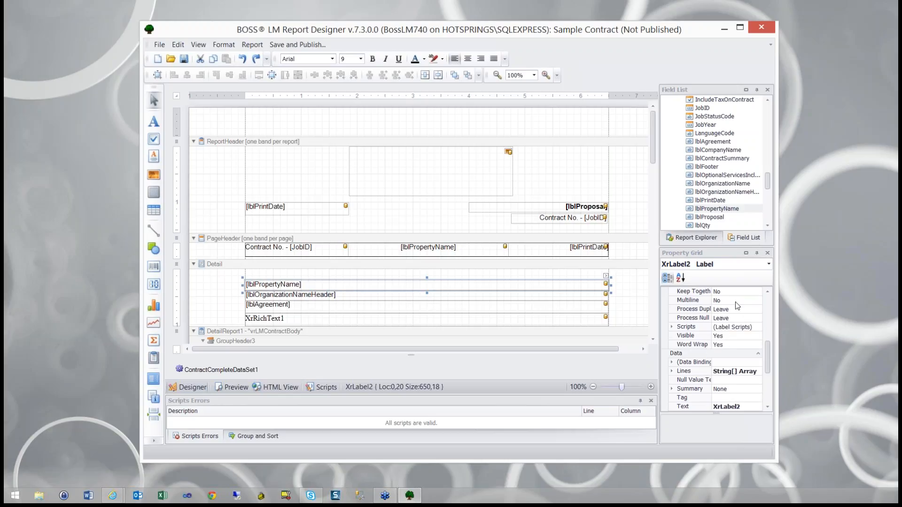
left_click(769, 295)
left_click(768, 295)
left_click(769, 295)
left_click(769, 295)
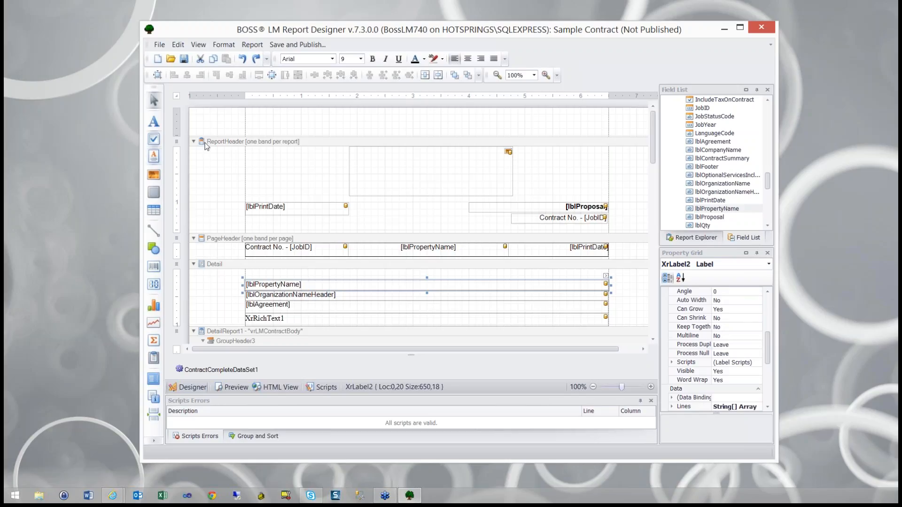
Select the Detail band and examine the report's bands from ReportHeader down to PageFooter, returning to the start of the report
mouse_move(218, 146)
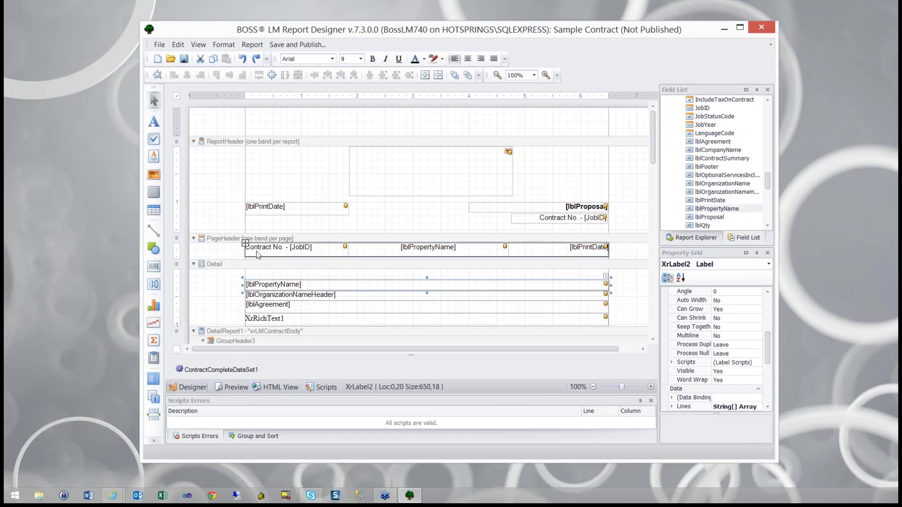
left_click(232, 262)
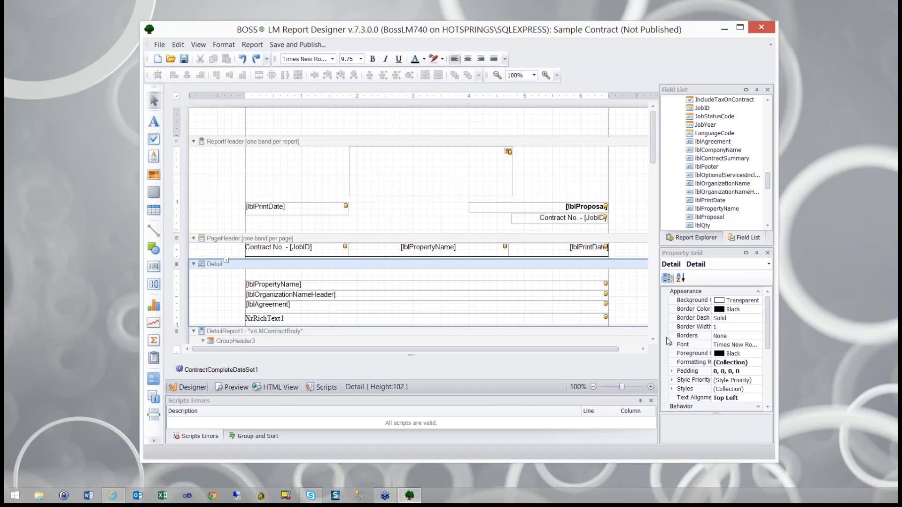
scroll(658, 342, "down", 3)
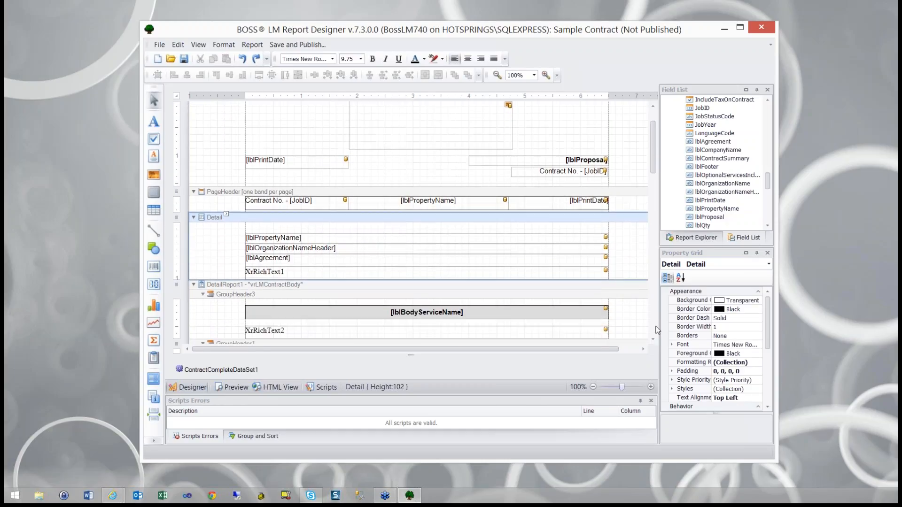
scroll(657, 331, "down", 5)
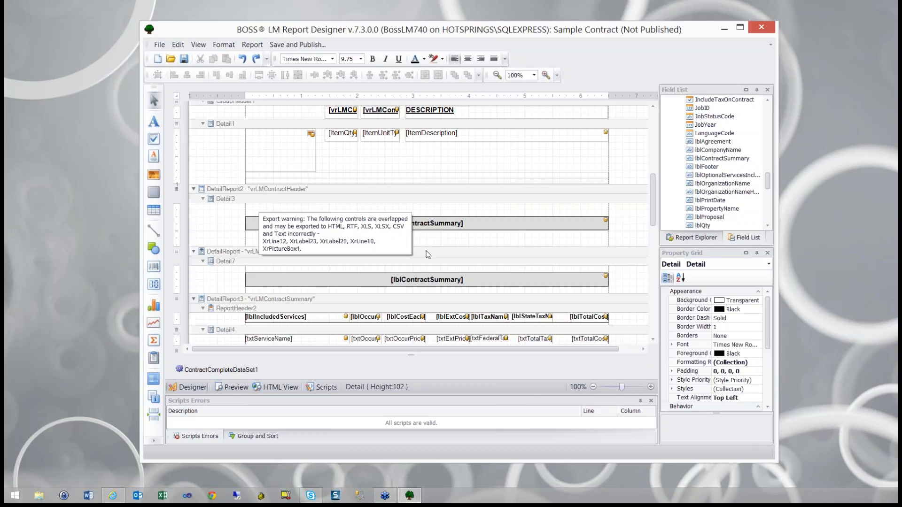
scroll(656, 332, "down", 5)
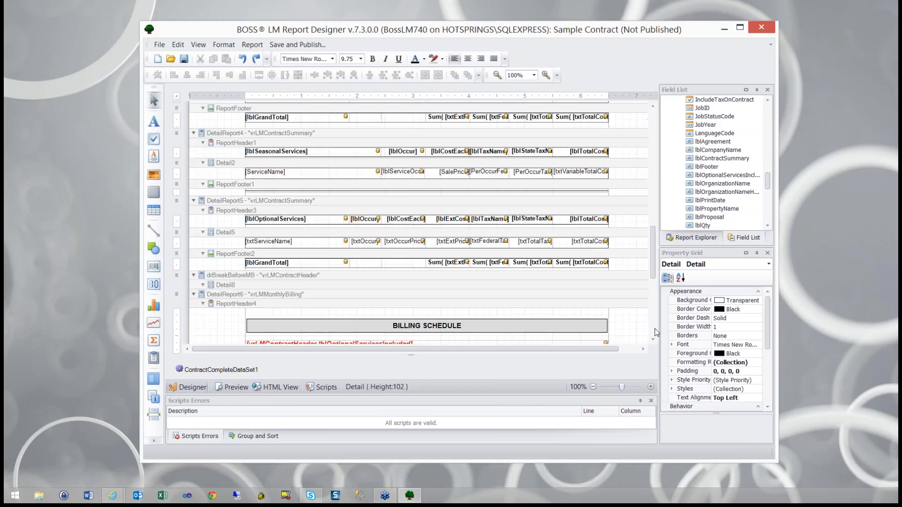
scroll(656, 332, "down", 5)
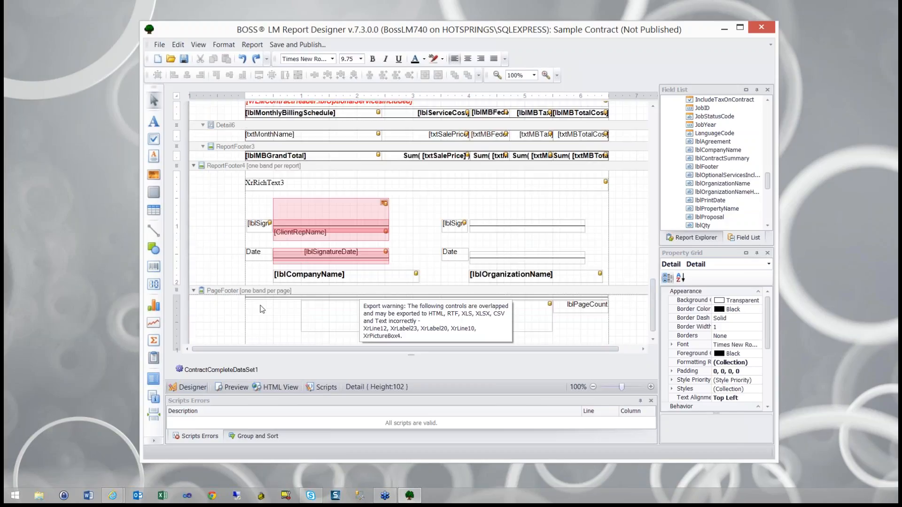
scroll(654, 340, "down", 1)
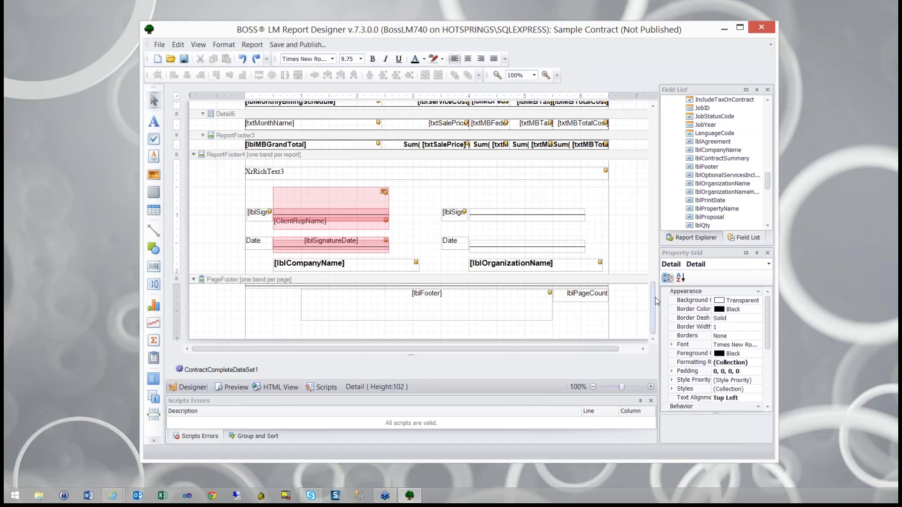
left_click_drag(655, 301, 668, 111)
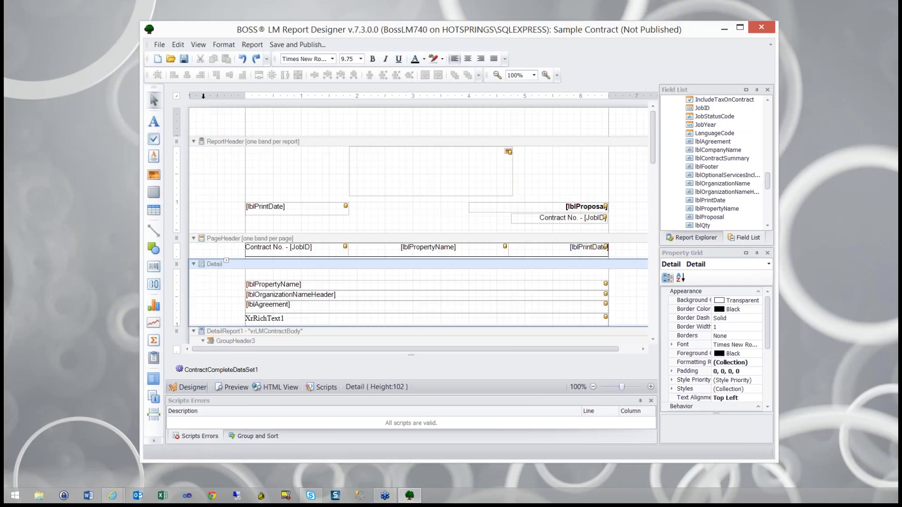
Add a label reading "Deep Dive" in the ReportHeader band, above the lblPrintDate label
left_click(157, 126)
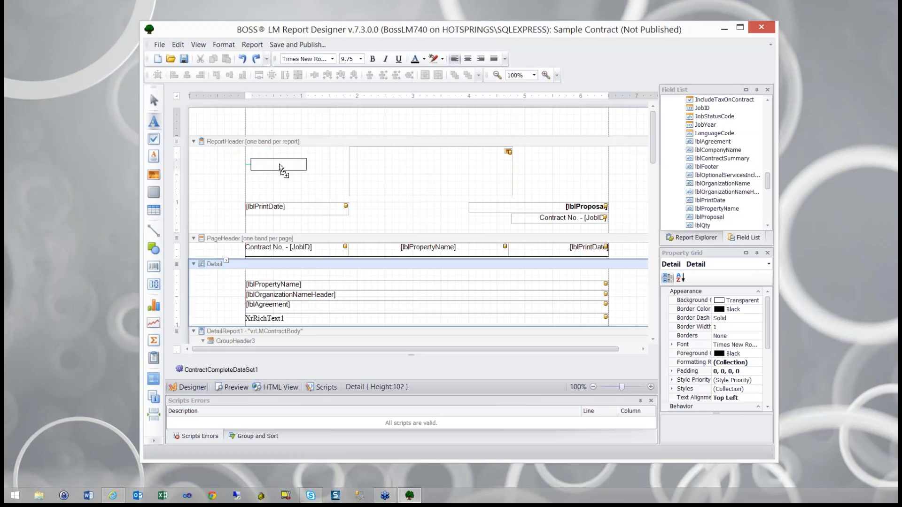
left_click(272, 161)
double_click(278, 158)
type("De")
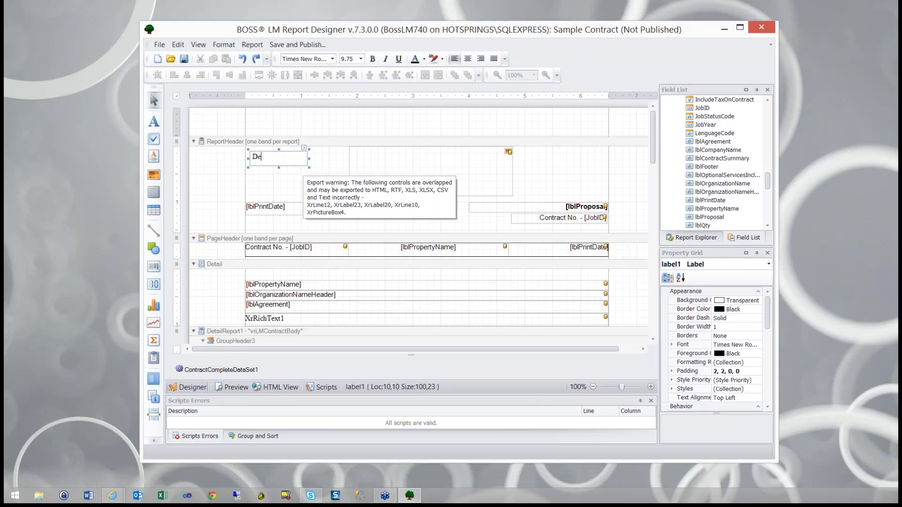
type("ep Dive")
Replace the ReportHeader band's picture box with a newly drawn one, about 268 by 100 in size, beside the Deep Dive label
left_click(400, 182)
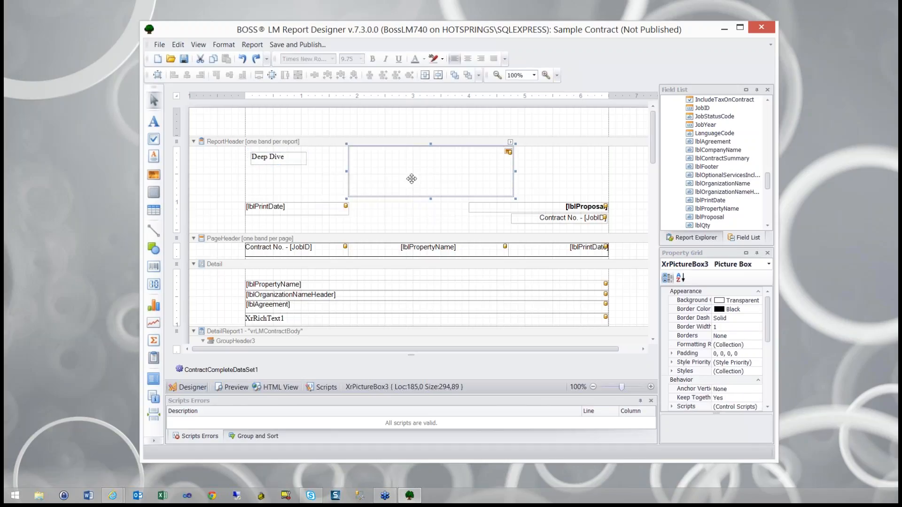
key("Delete")
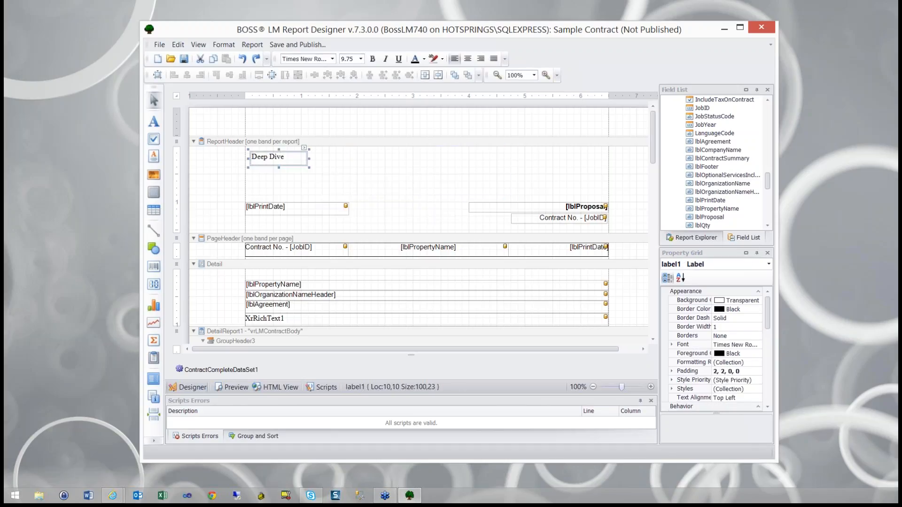
left_click_drag(154, 174, 484, 201)
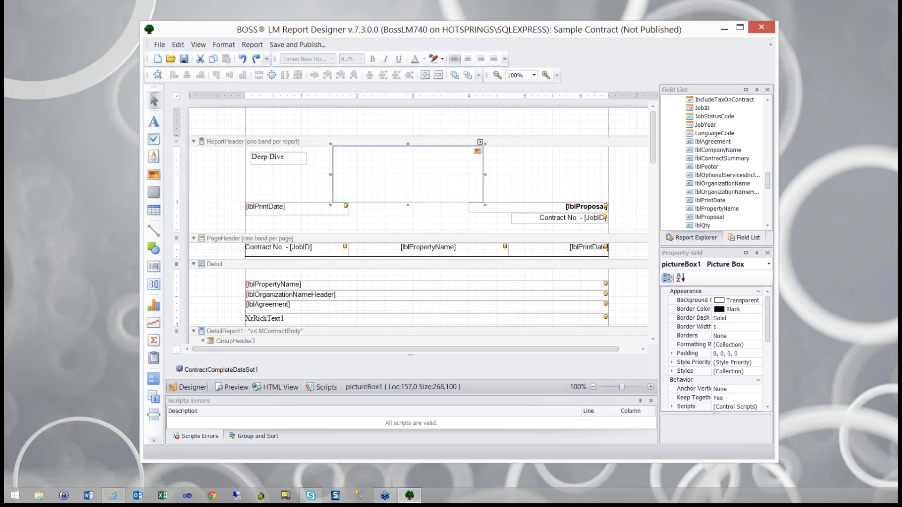
Load the image CompanyLogo.jpg from the Report Designer Demo folder into the new picture box
left_click(479, 142)
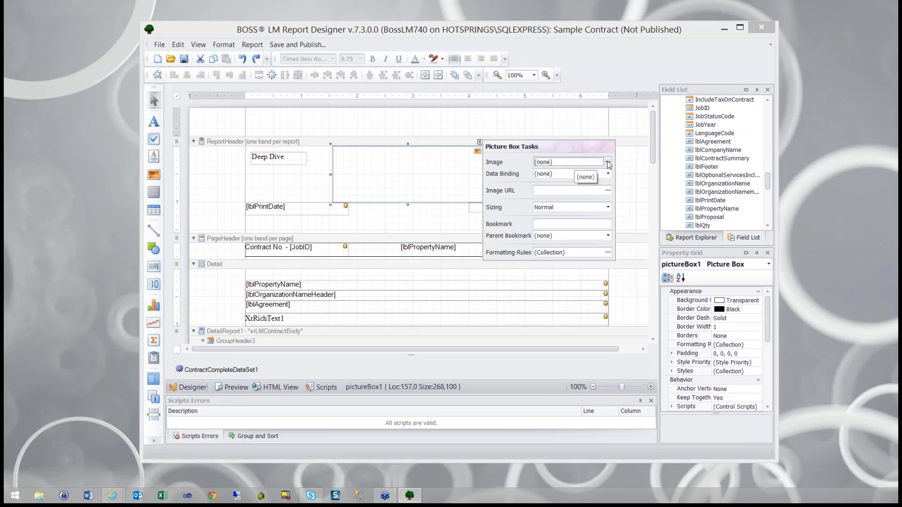
left_click(608, 164)
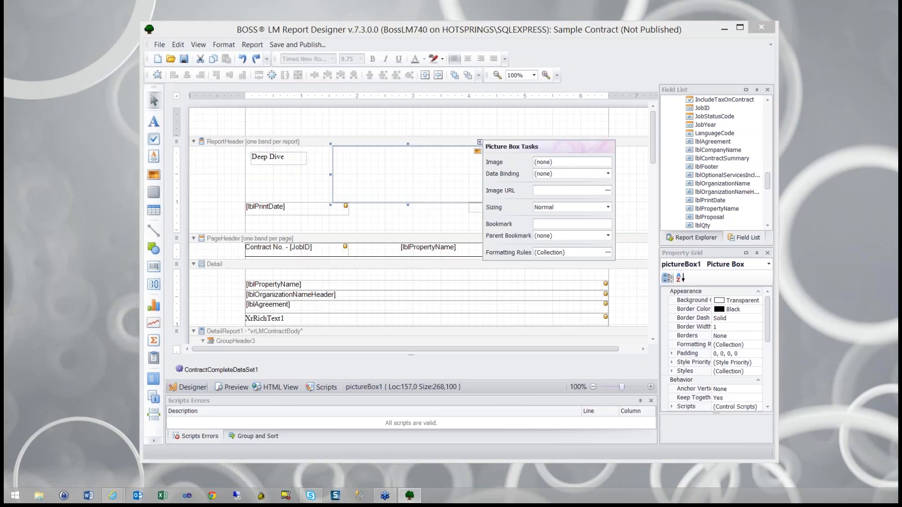
left_click(579, 251)
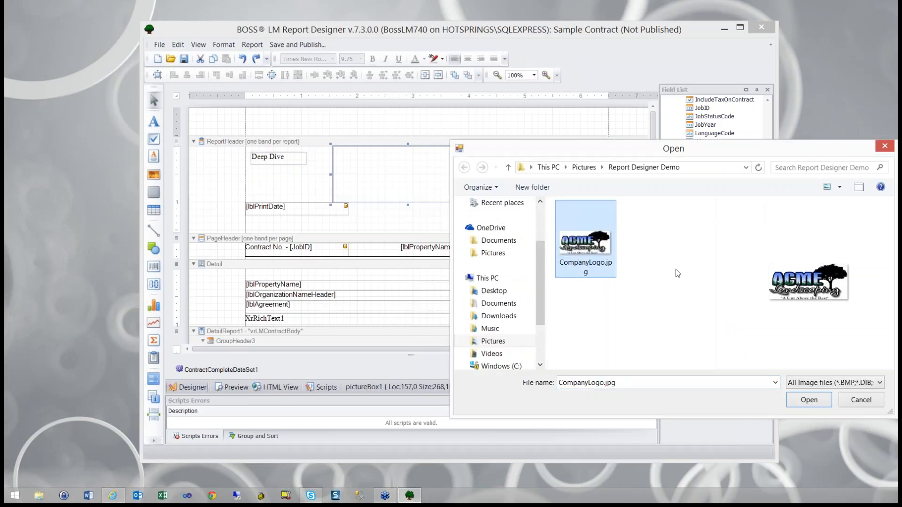
left_click(808, 400)
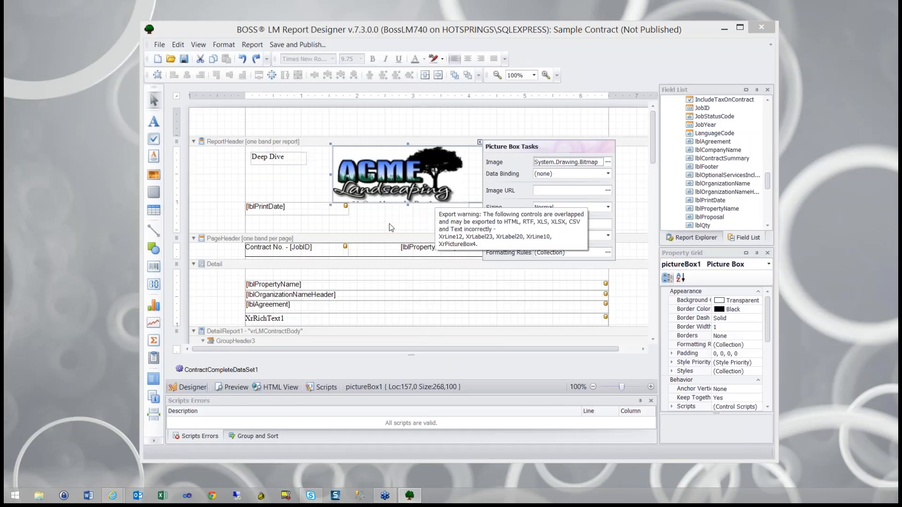
Set the logo picture box's Sizing property to Zoom Image
left_click(767, 409)
scroll(768, 409, "down", 2)
left_click(749, 380)
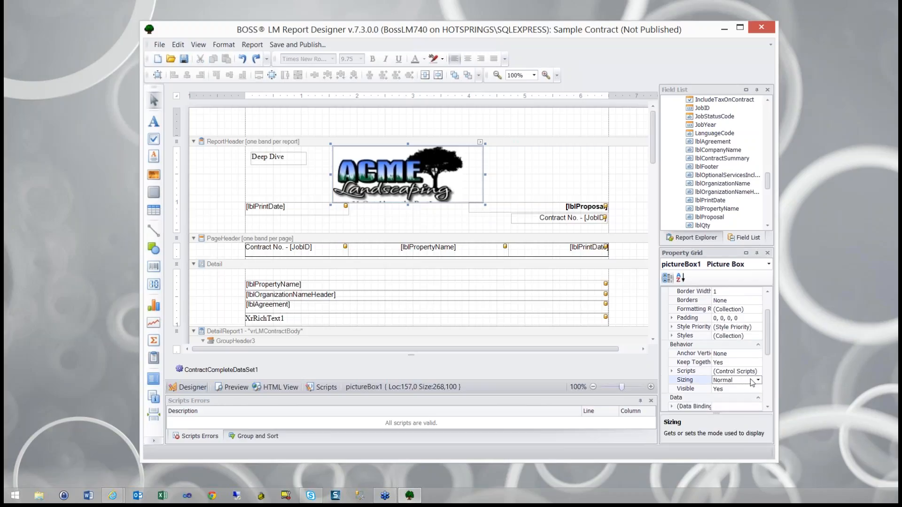
left_click(759, 380)
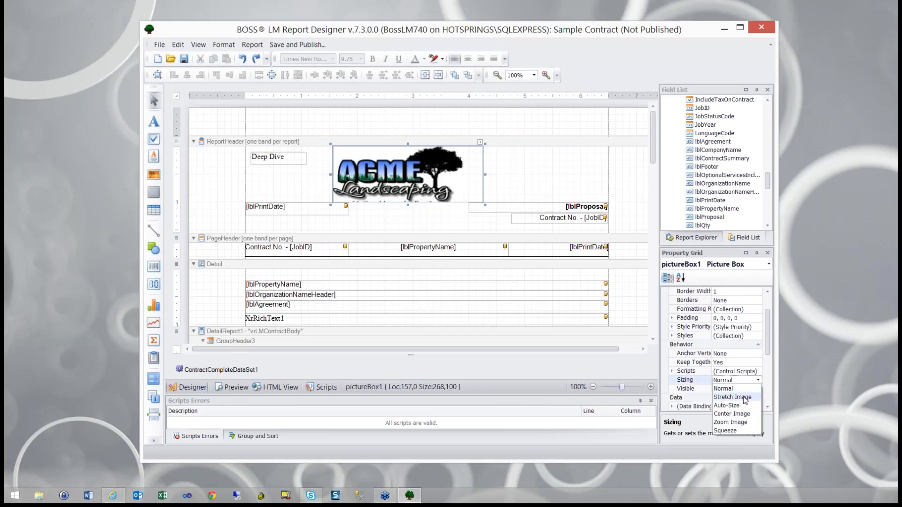
left_click(735, 423)
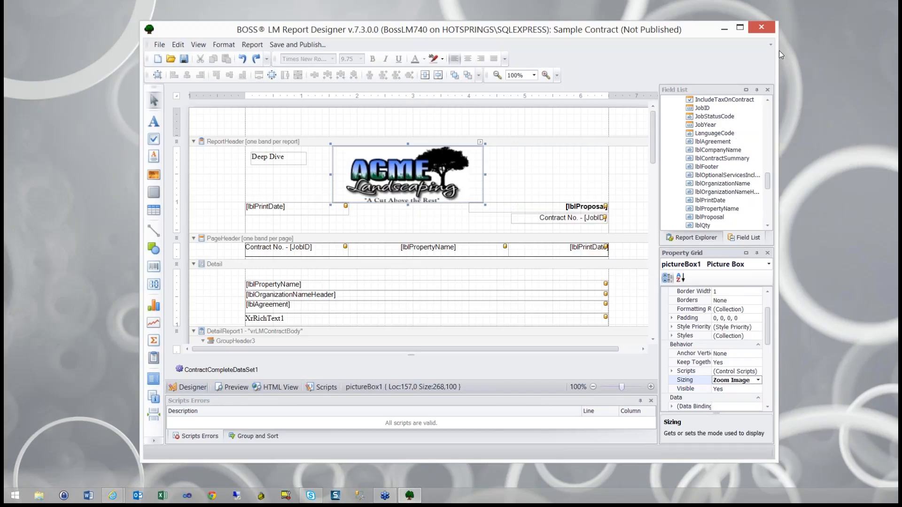
Place the BillType field from vrLMContractHeader in the ReportHeader band, to the right of the logo
scroll(771, 97, "up", 12)
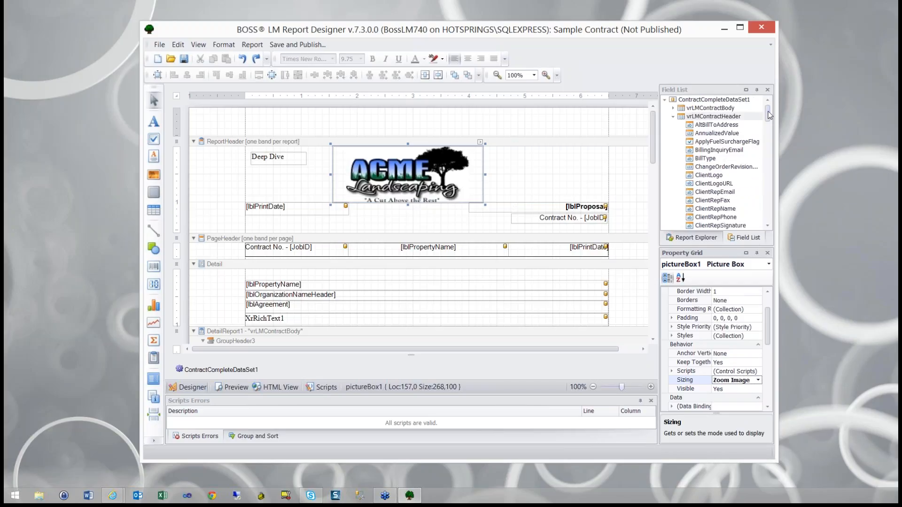
left_click(690, 160)
left_click_drag(691, 160, 541, 158)
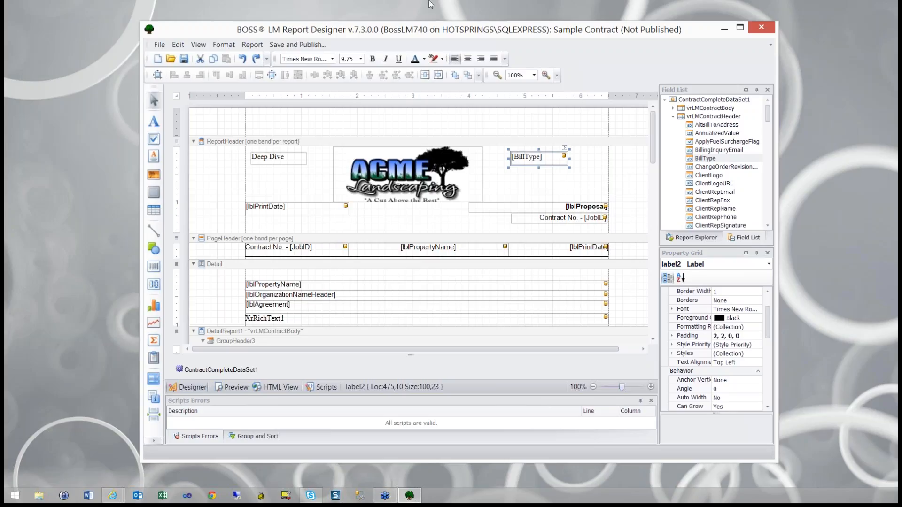
View the report's script code and return to the design view
left_click(200, 46)
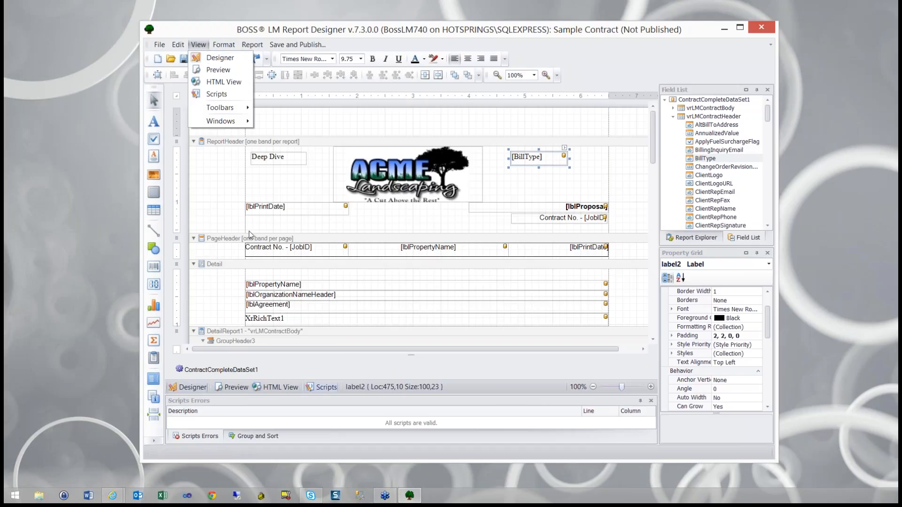
left_click(223, 97)
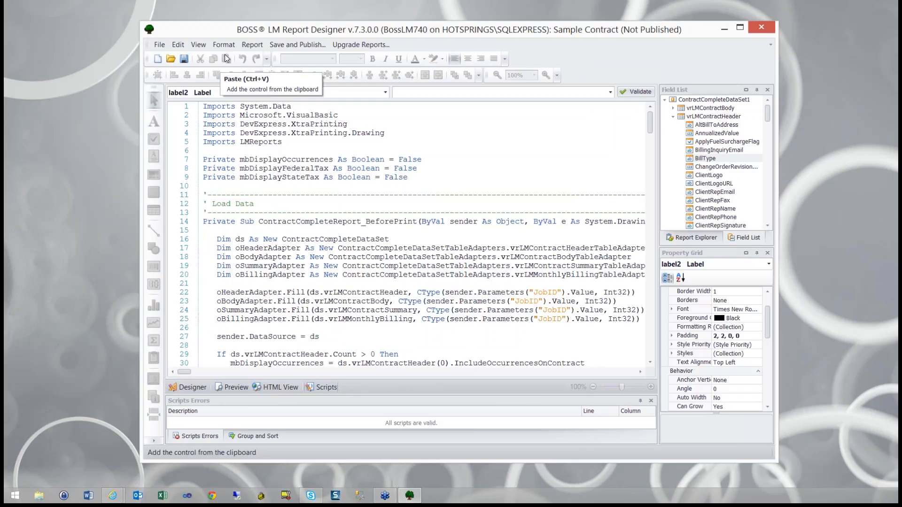
left_click(198, 45)
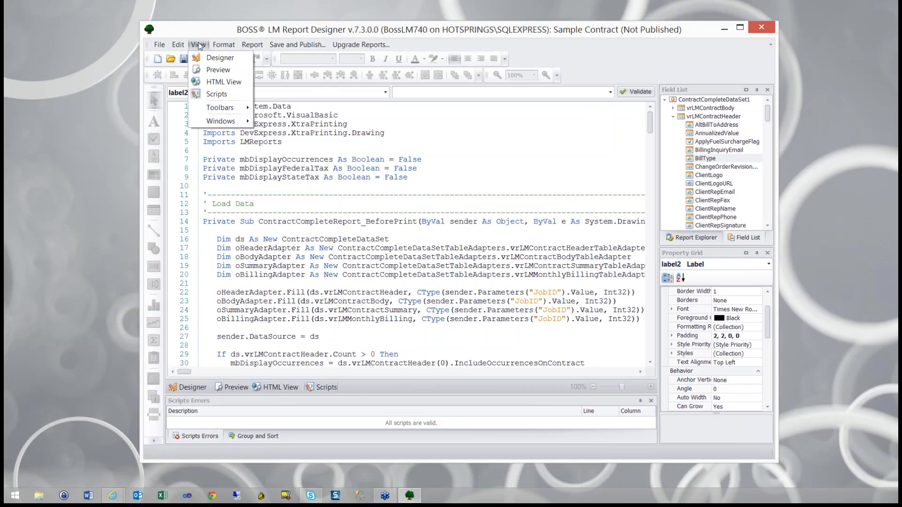
left_click(210, 58)
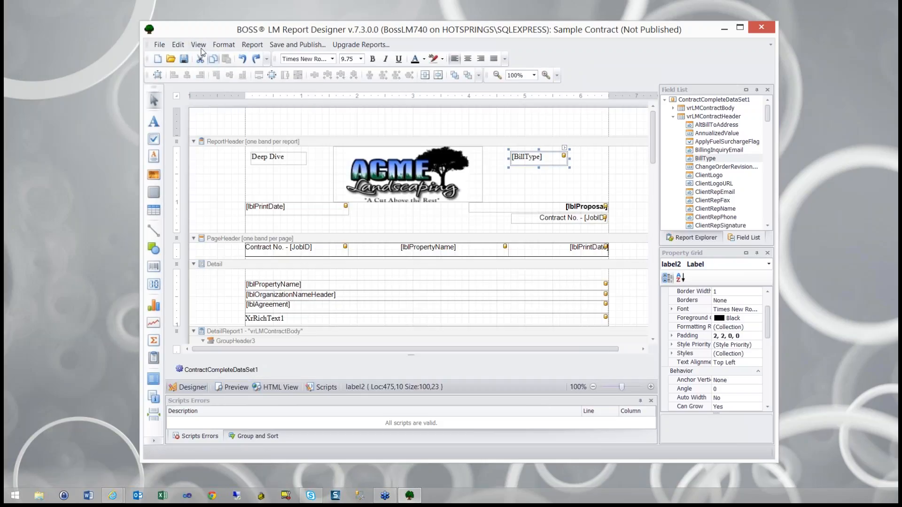
Preview the Sample Contract report for JobID 656 and enlarge the window to show the full page width
left_click(197, 47)
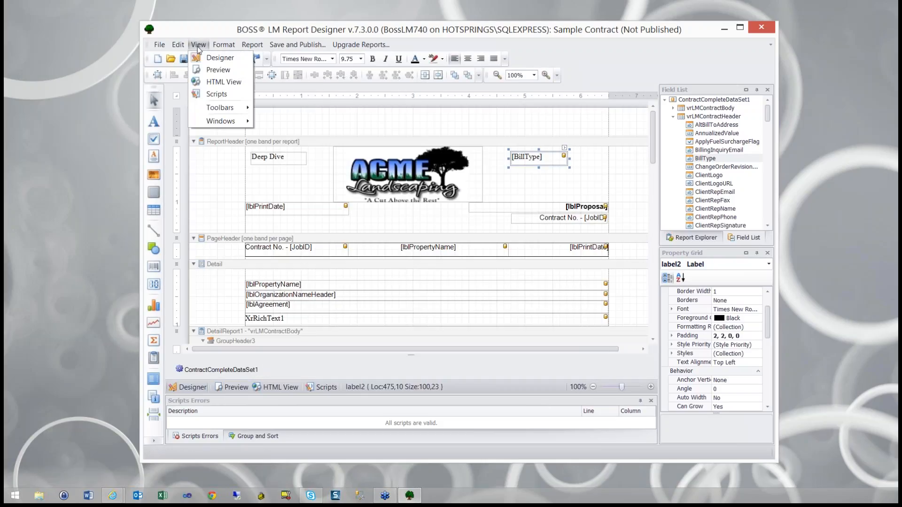
left_click(218, 71)
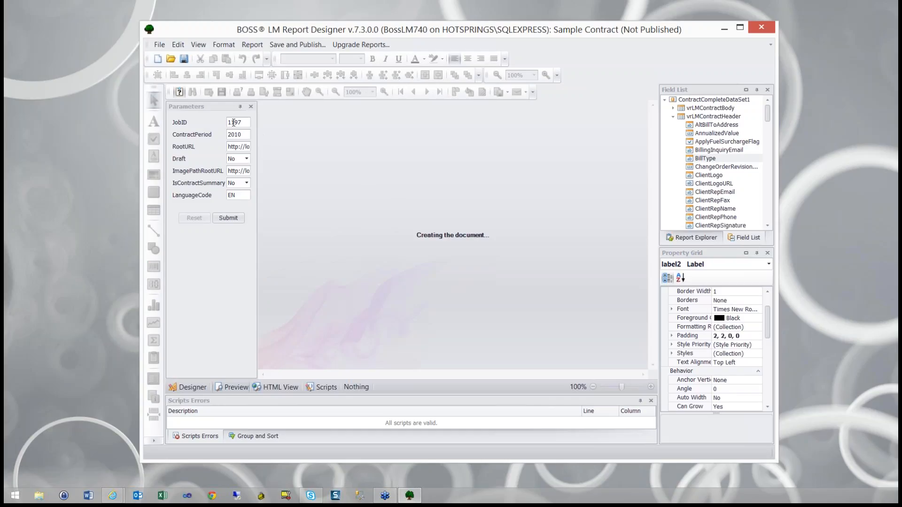
left_click_drag(243, 123, 228, 122)
type("656")
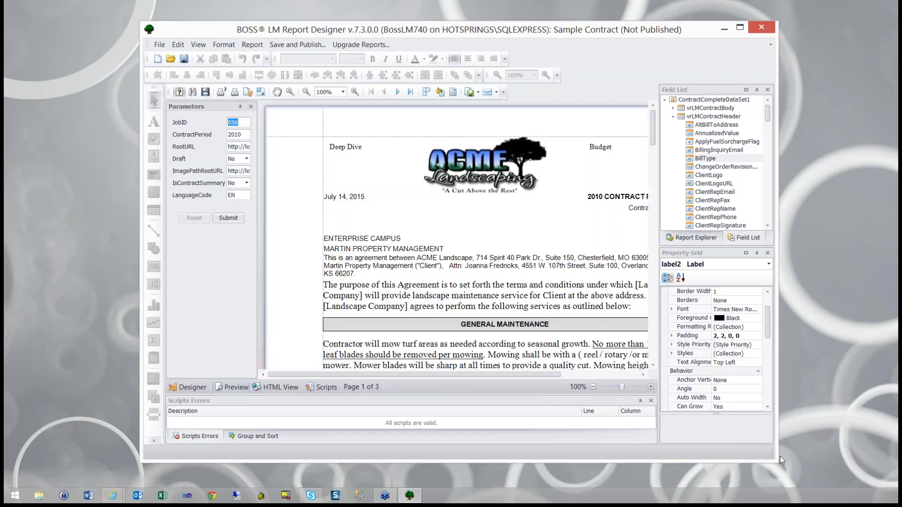
left_click_drag(776, 462, 884, 489)
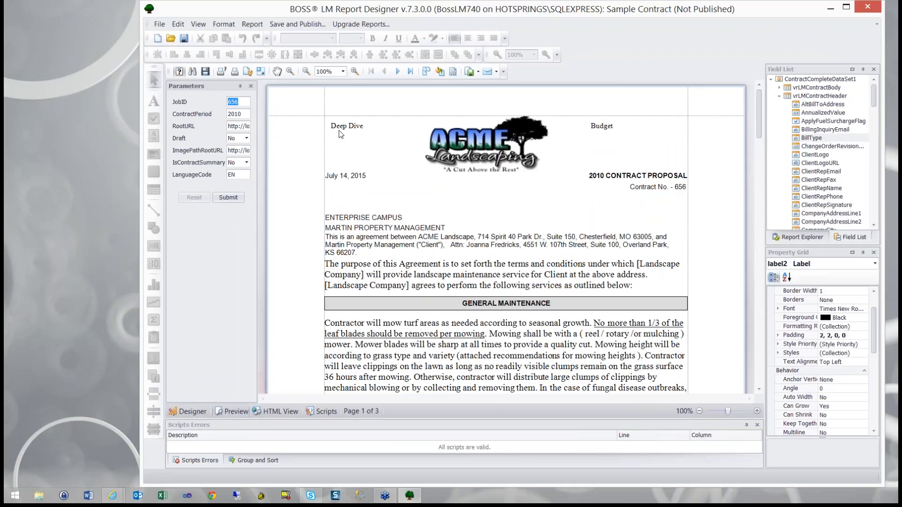
Save and publish the Sample Contract report
left_click(284, 26)
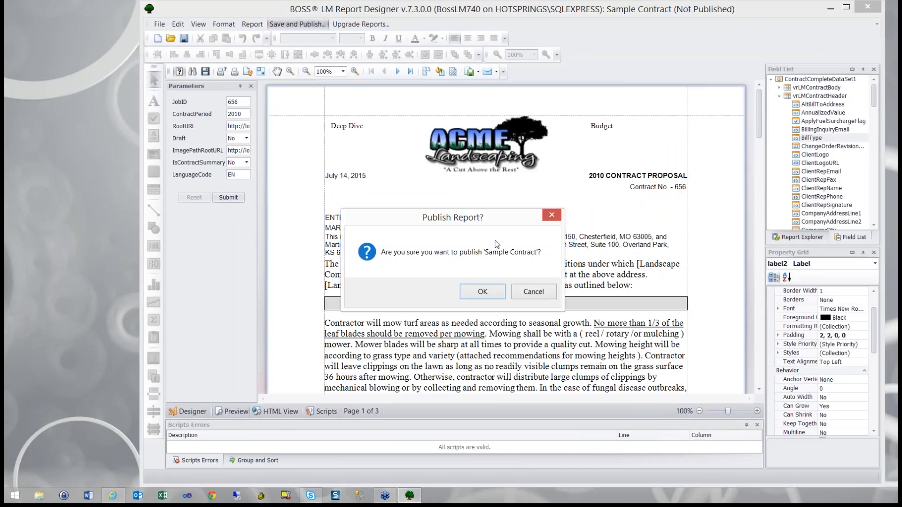
left_click(489, 294)
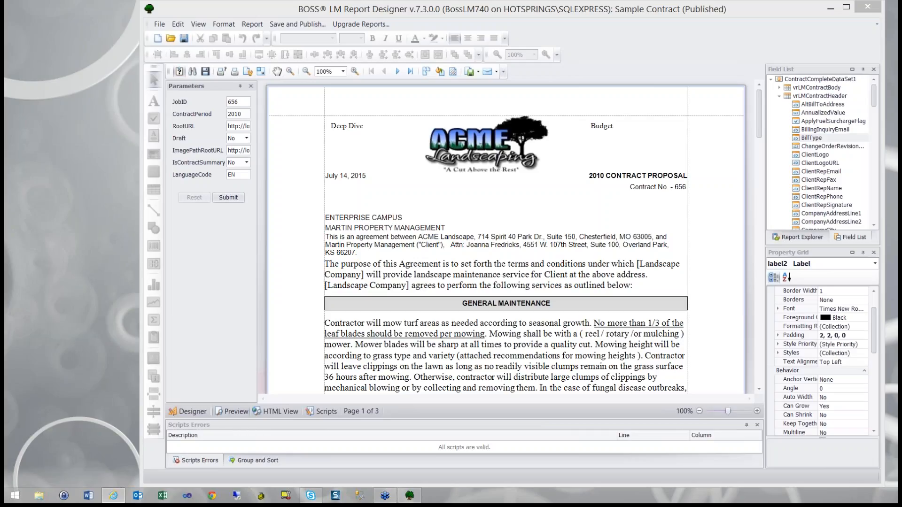
Switch to BOSS LM in the browser, maximize its window and open the Enterprise Campus maintenance opportunity
left_click_drag(109, 134, 266, 12)
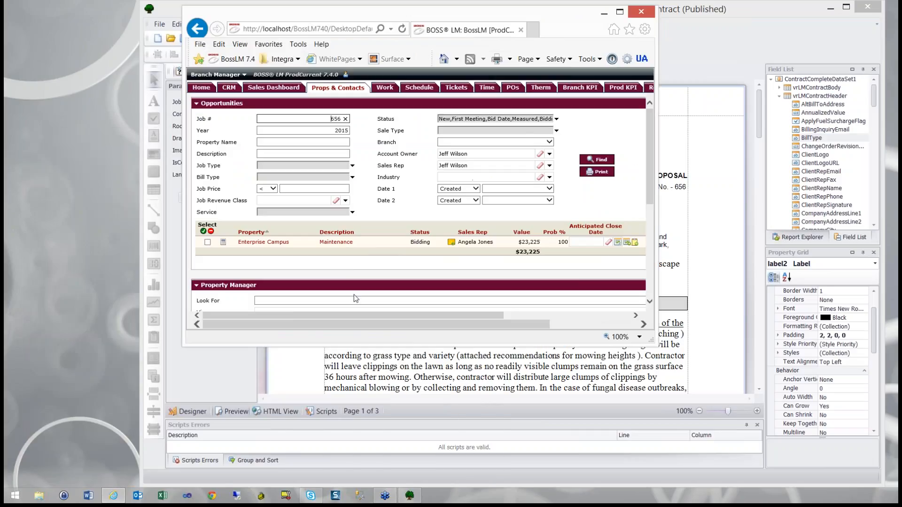
left_click(619, 11)
left_click(164, 240)
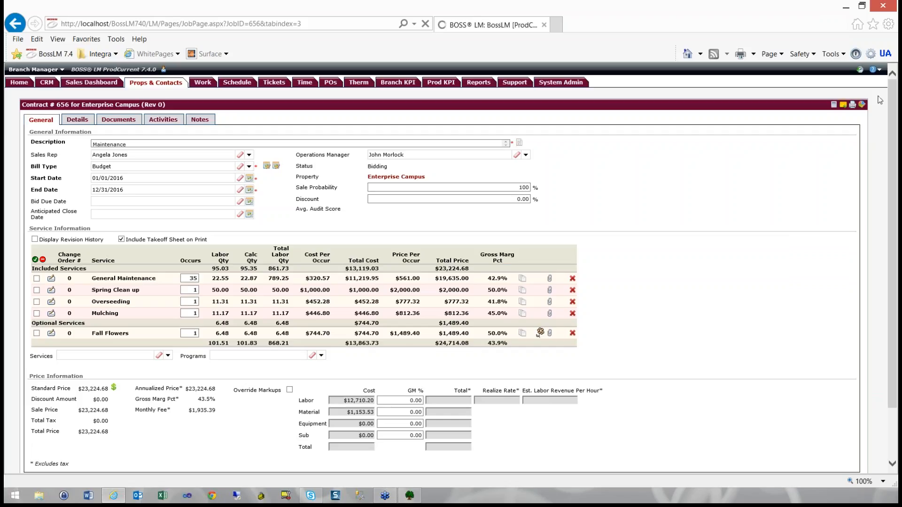
Print the Enterprise Campus contract as a PDF using the Sample Contract report layout, review it and close it
left_click(852, 105)
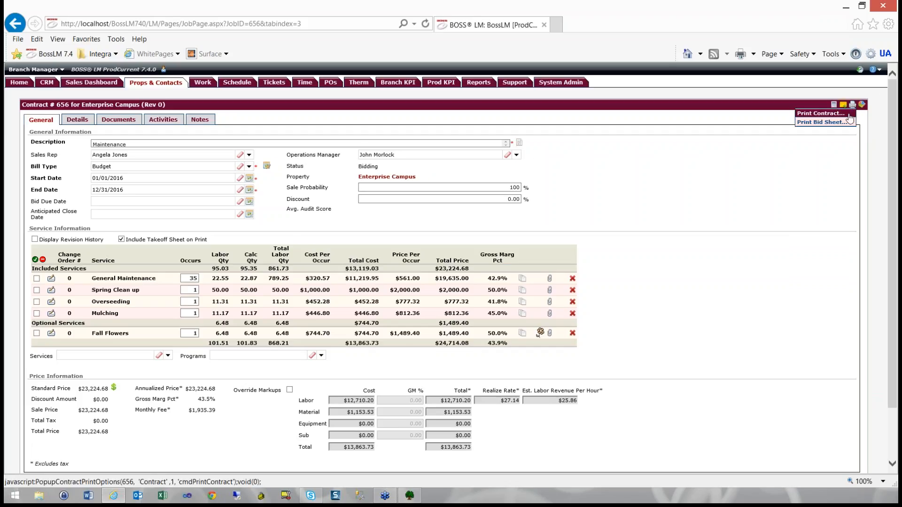
left_click(849, 115)
left_click(479, 219)
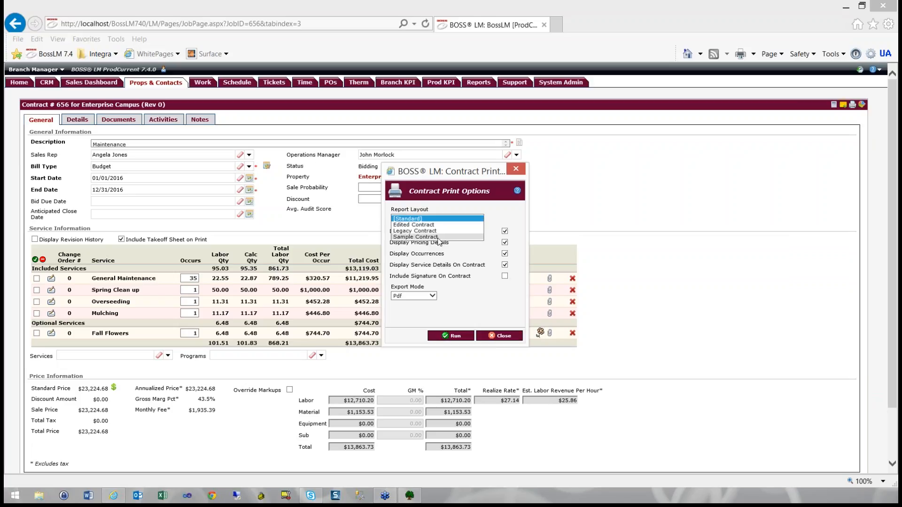
left_click(438, 237)
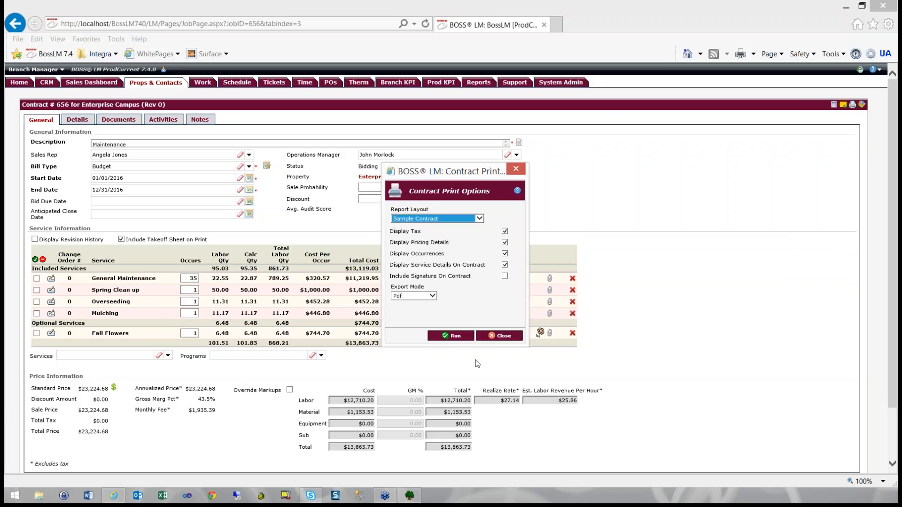
left_click(455, 336)
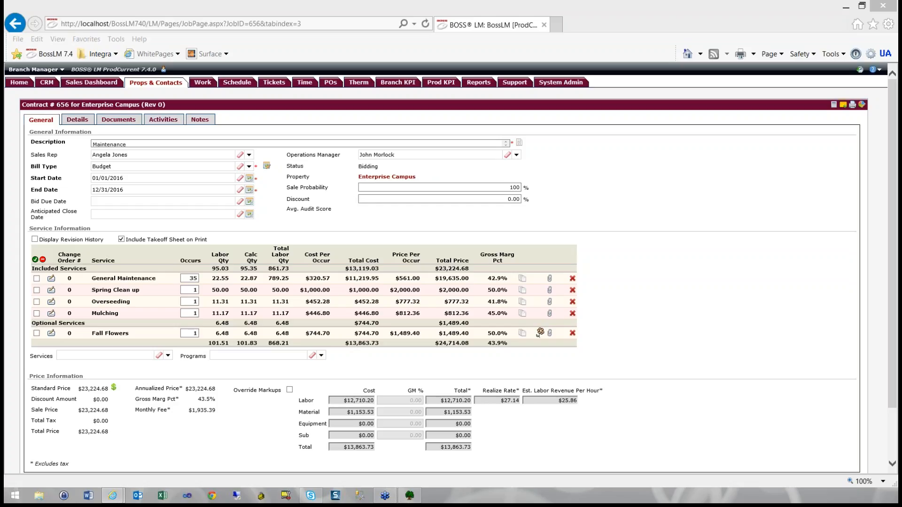
left_click_drag(3, 319, 297, 50)
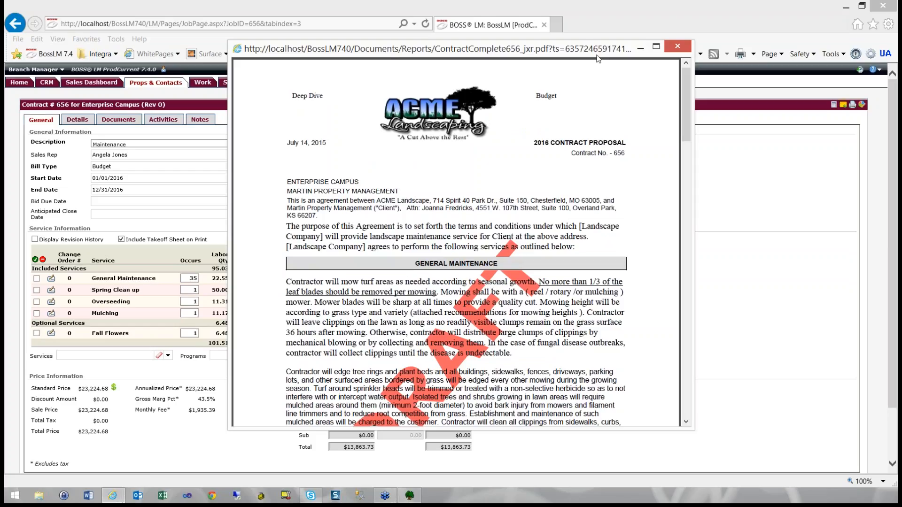
left_click(673, 47)
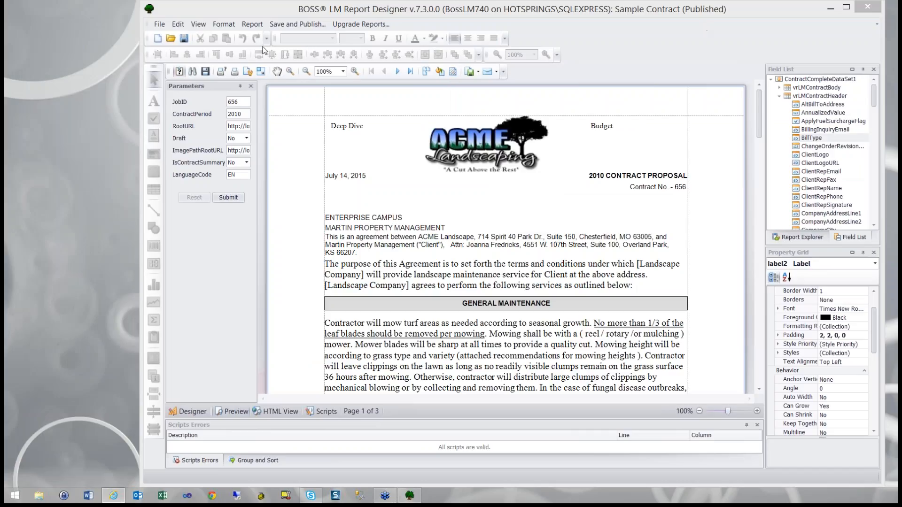
Switch back to the Report Designer, save the Sample Contract report and return to its design view
left_click(184, 41)
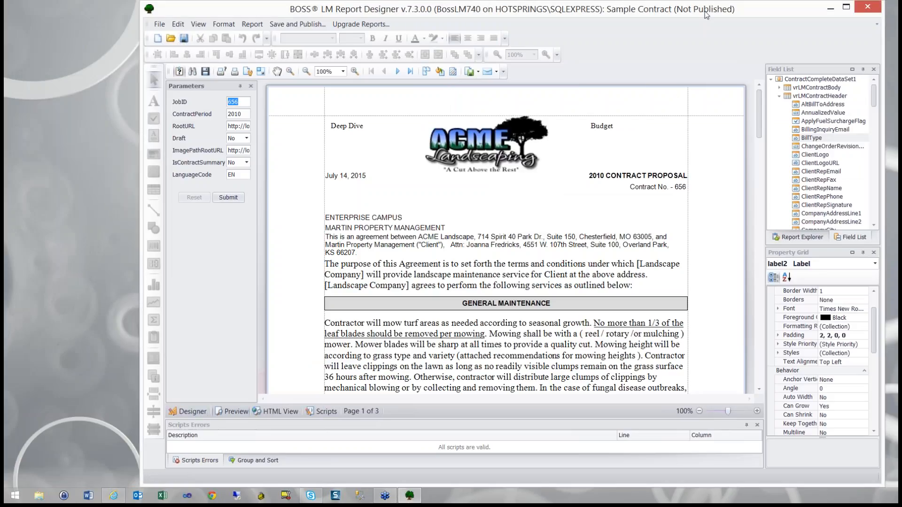
left_click(190, 411)
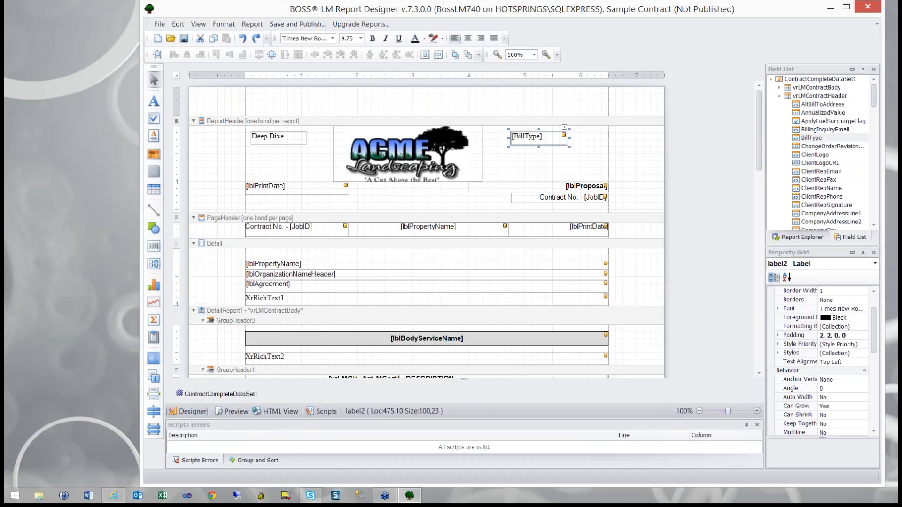
left_click(246, 25)
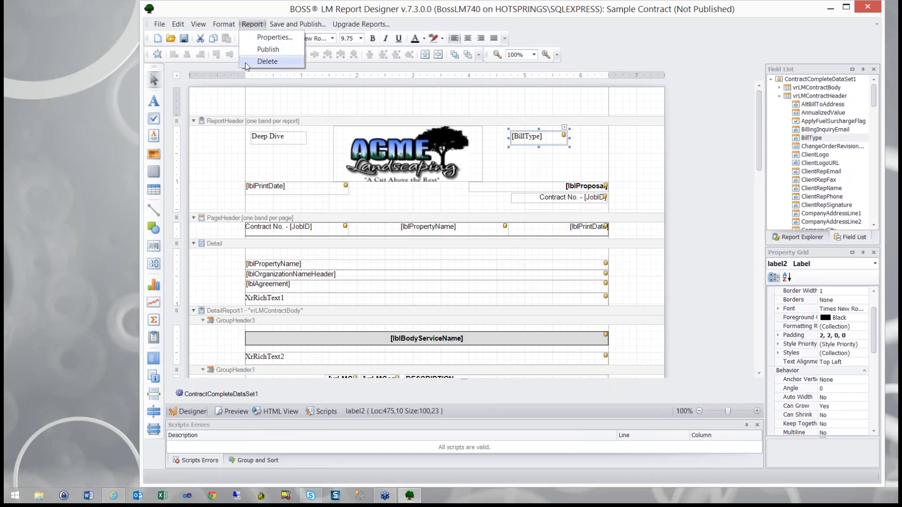
left_click(230, 107)
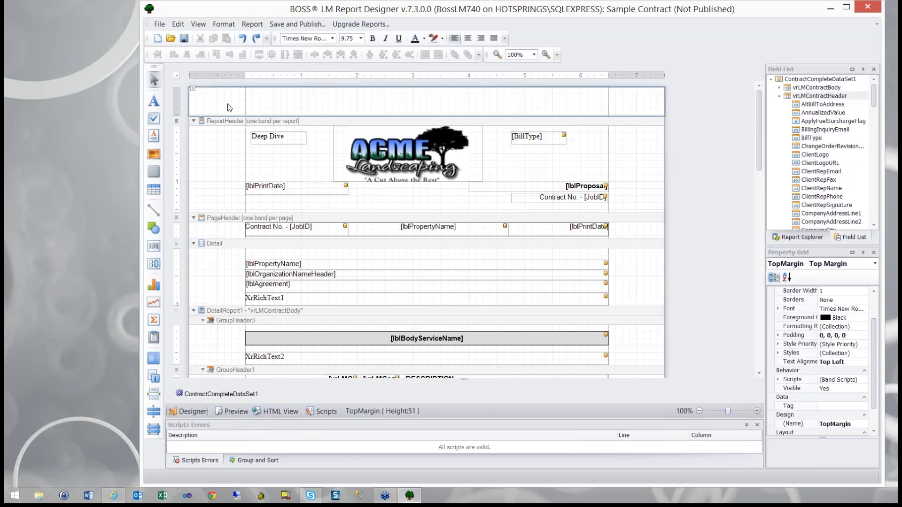